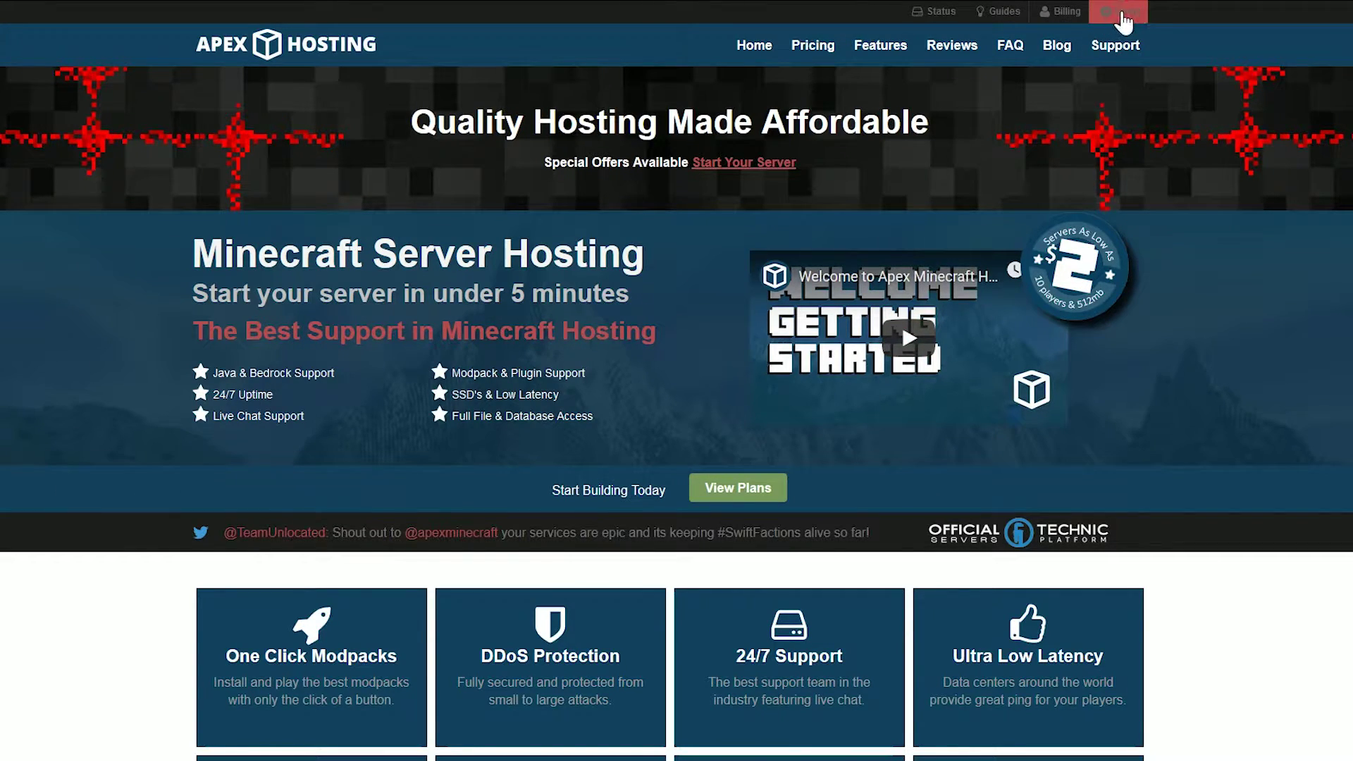
Open the server control panel, go to the Tutorial Minecraft Server and stop it
left_click(1110, 22)
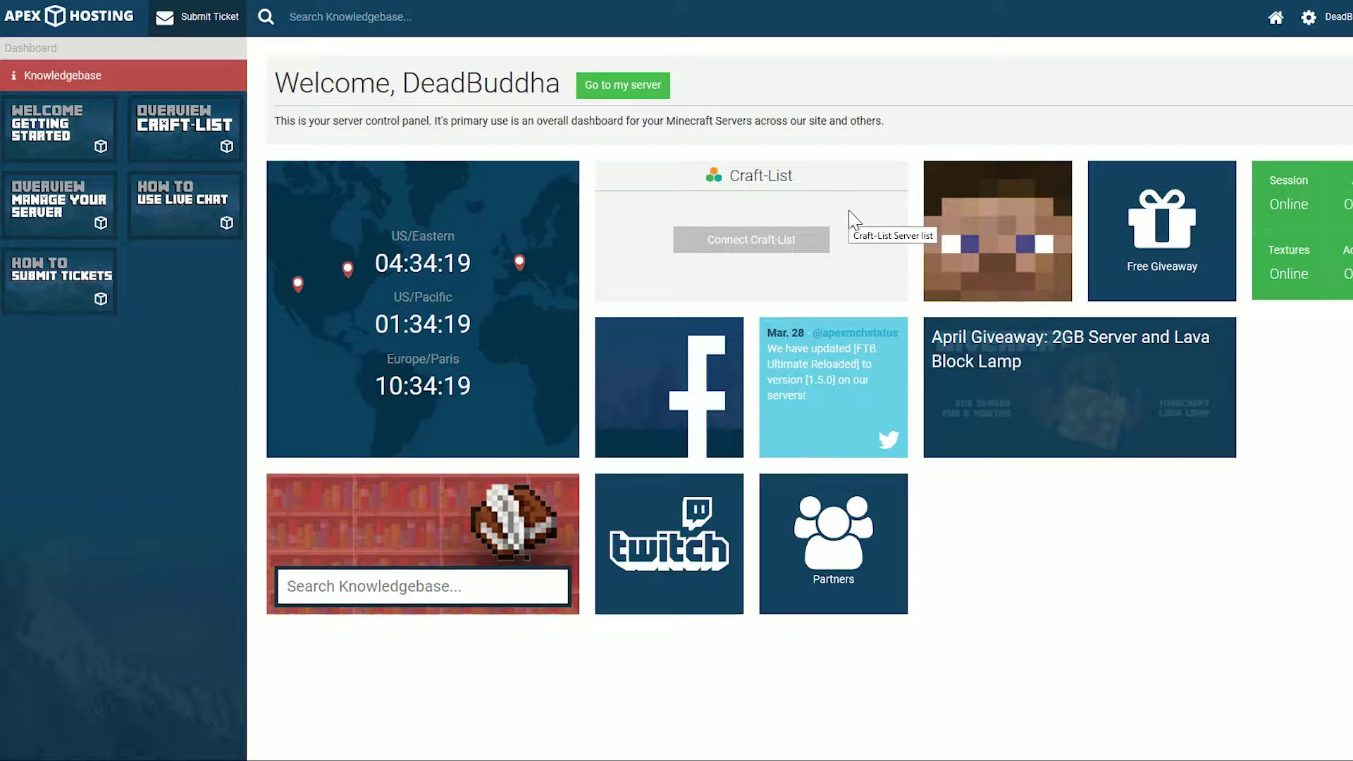
left_click(991, 241)
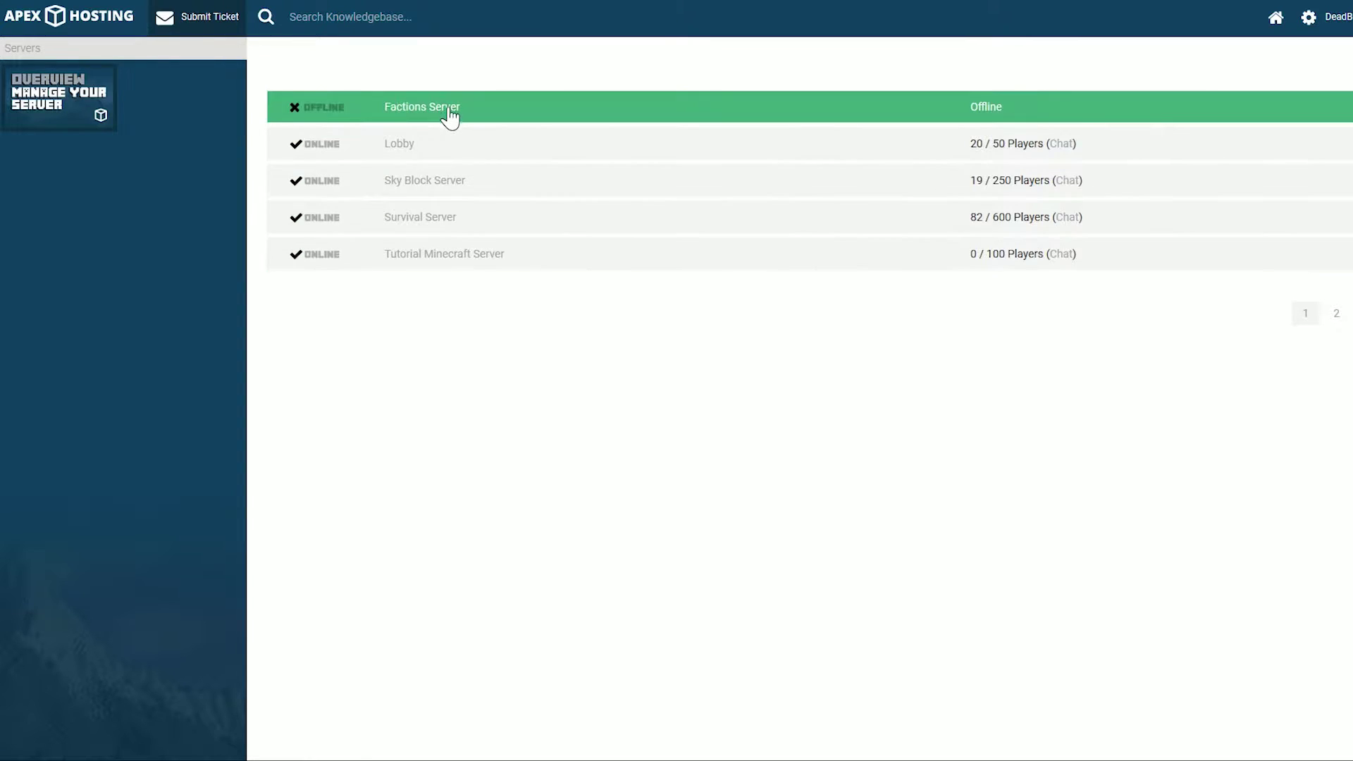
left_click(439, 262)
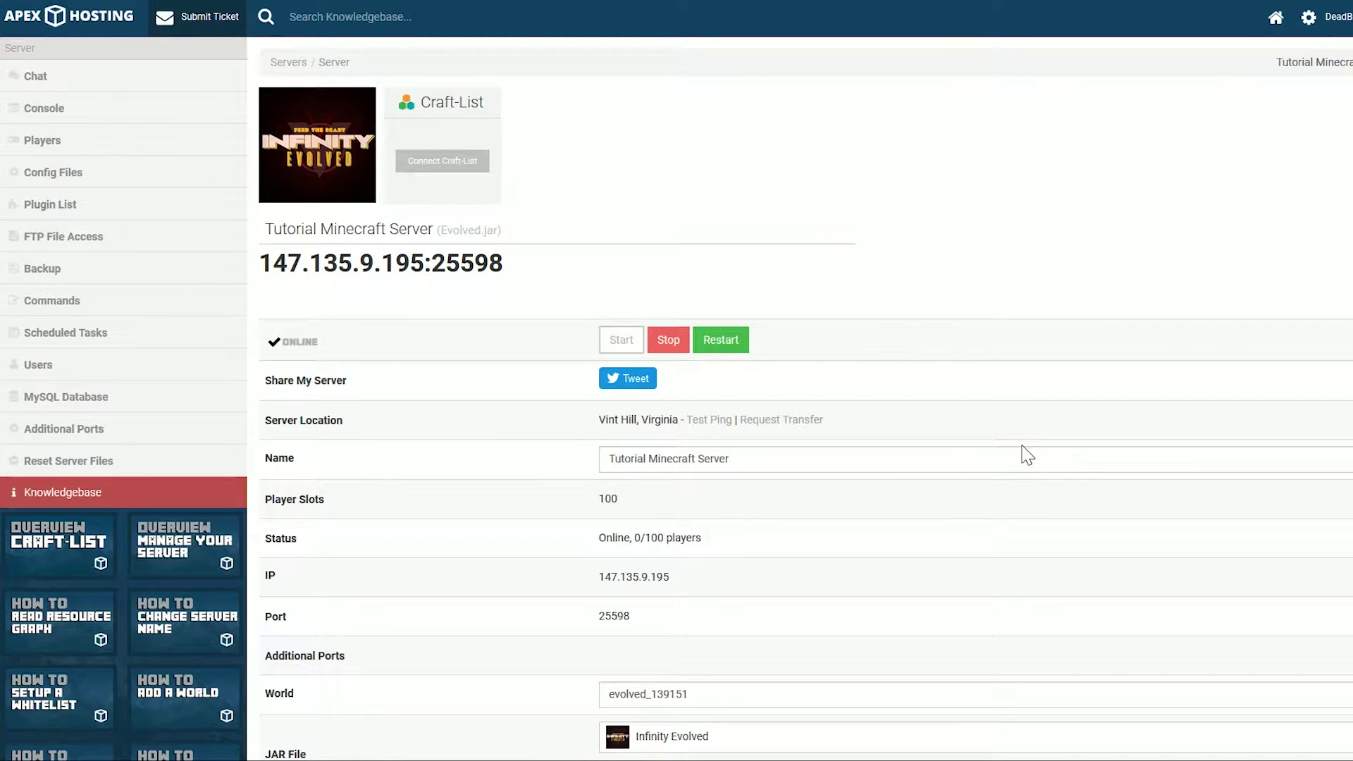
left_click(662, 346)
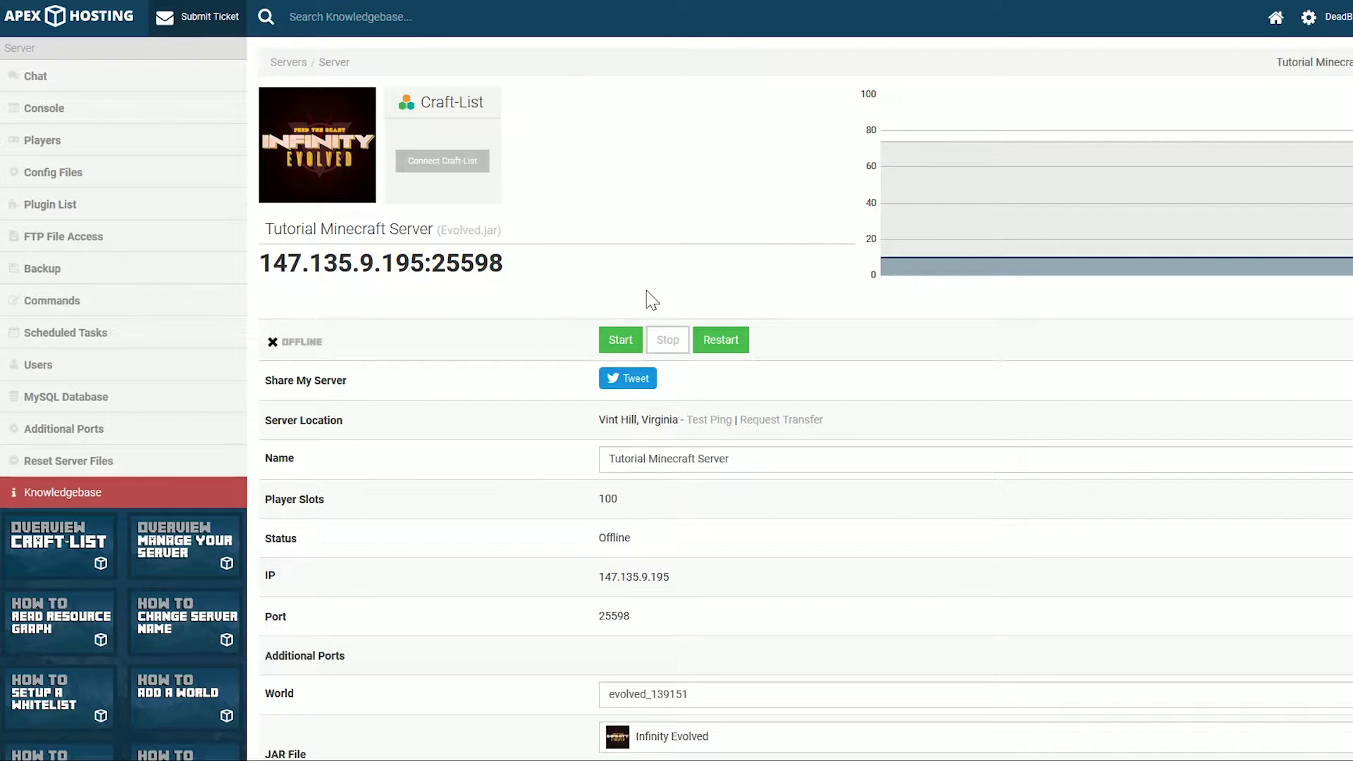
Set the server's JAR file to the Project Ozone 2 modpack, searching for "proj", and accept the version change
scroll(595, 251, "down", 3)
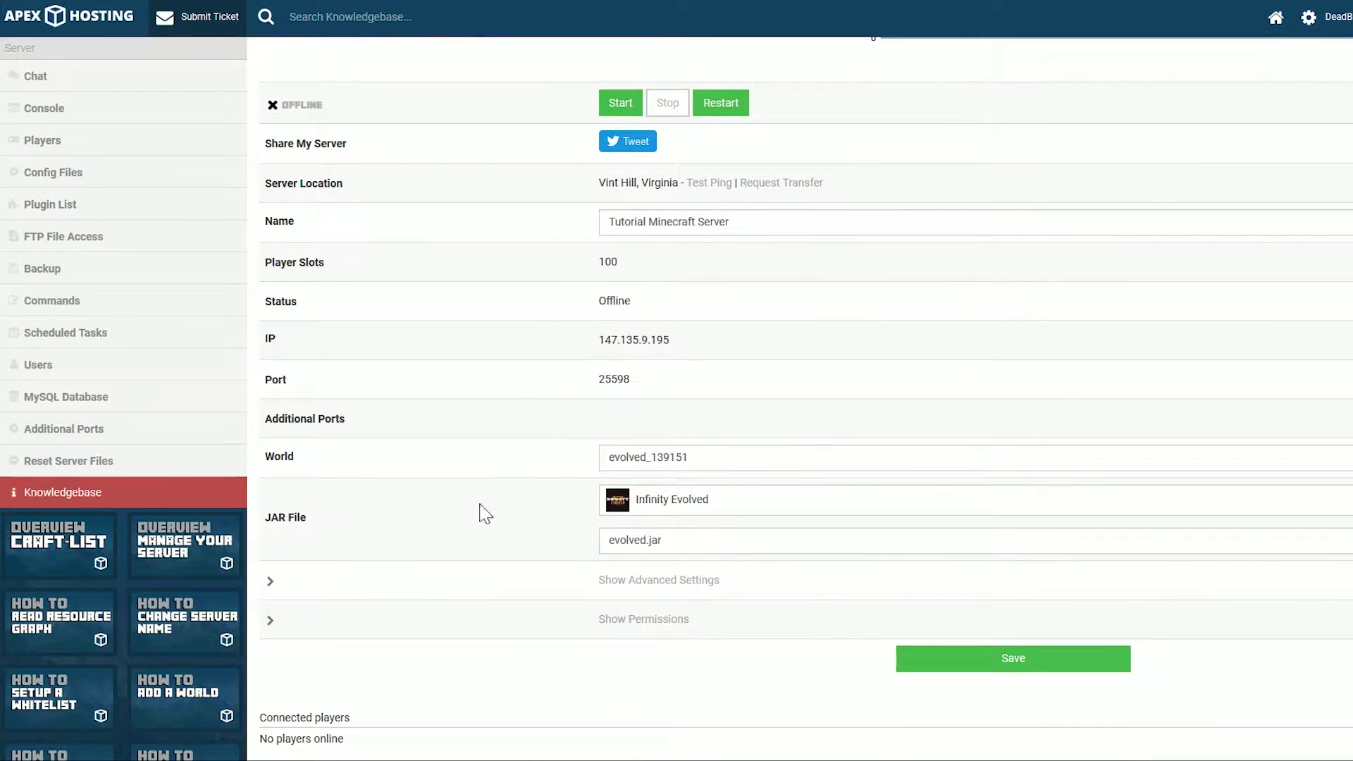
left_click(708, 516)
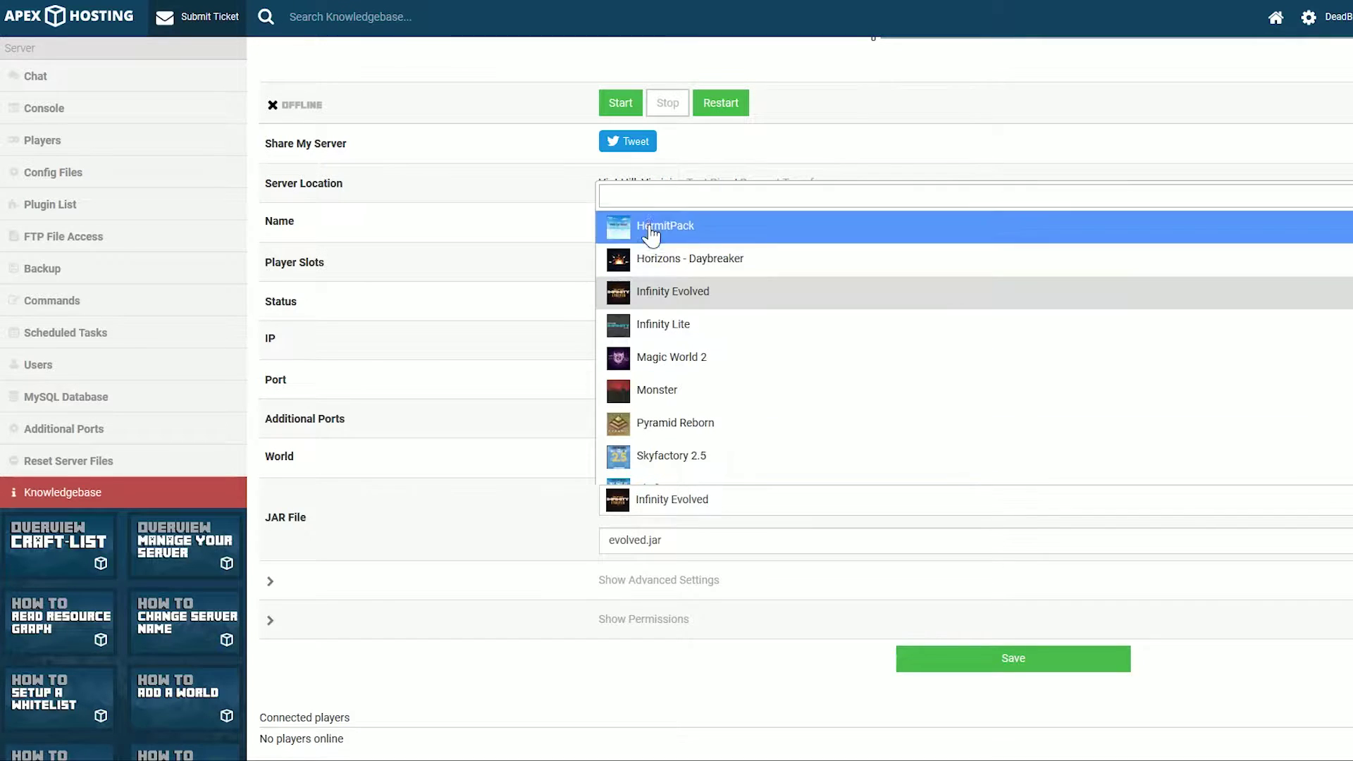
type("proj")
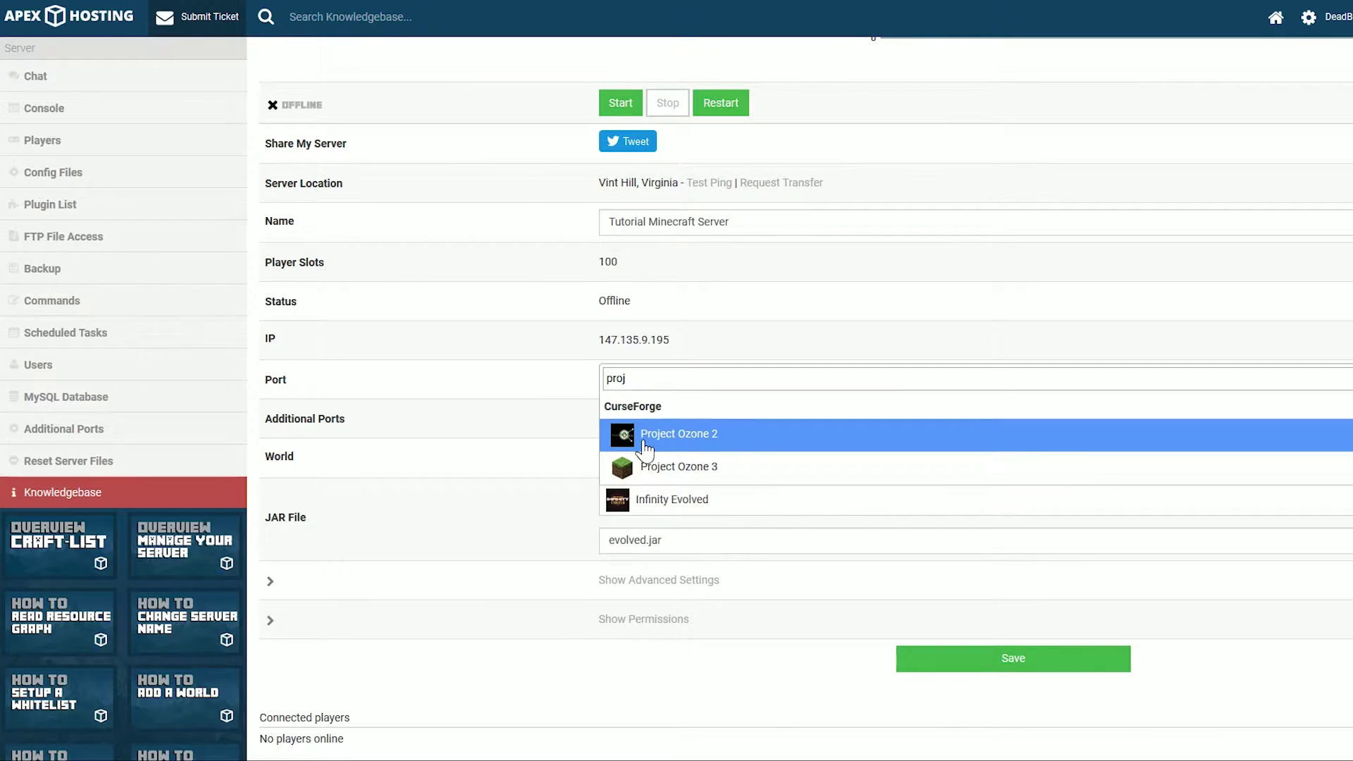
left_click(669, 445)
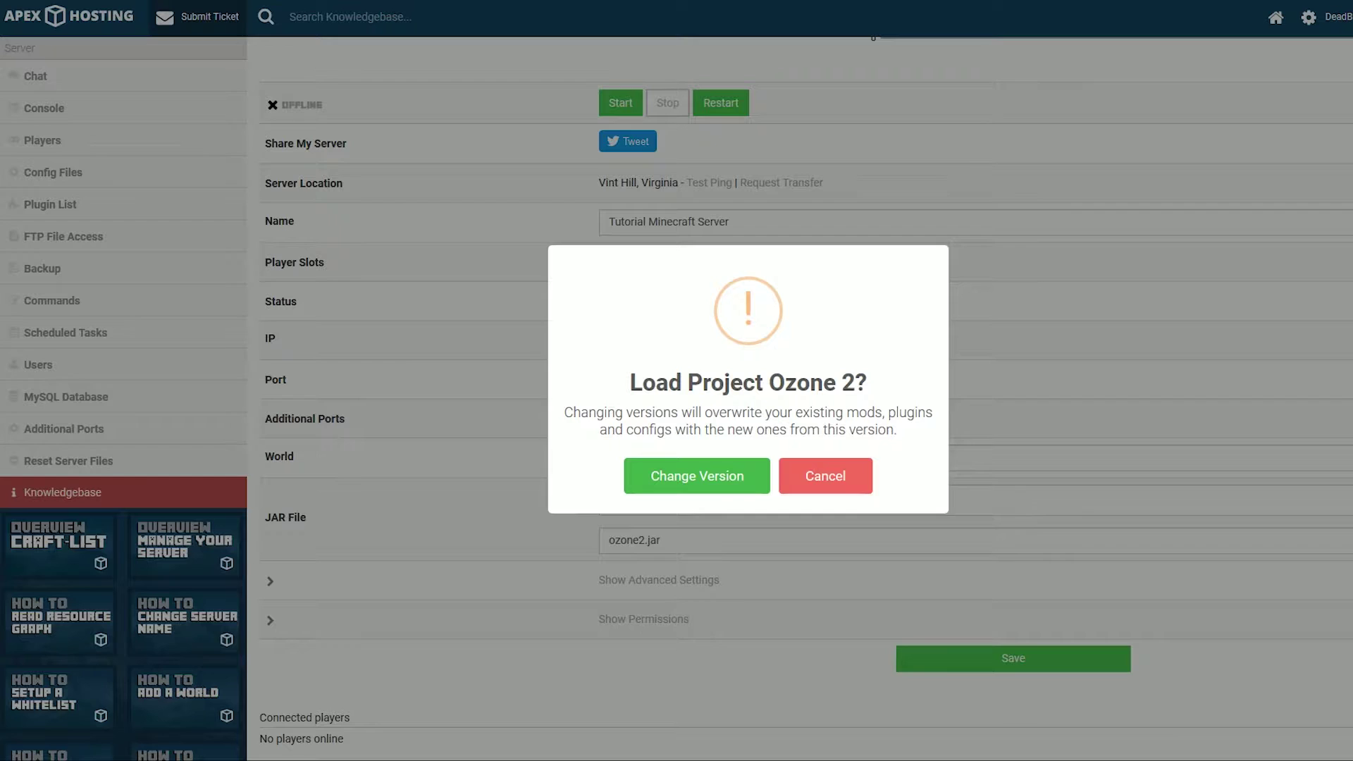
left_click(663, 476)
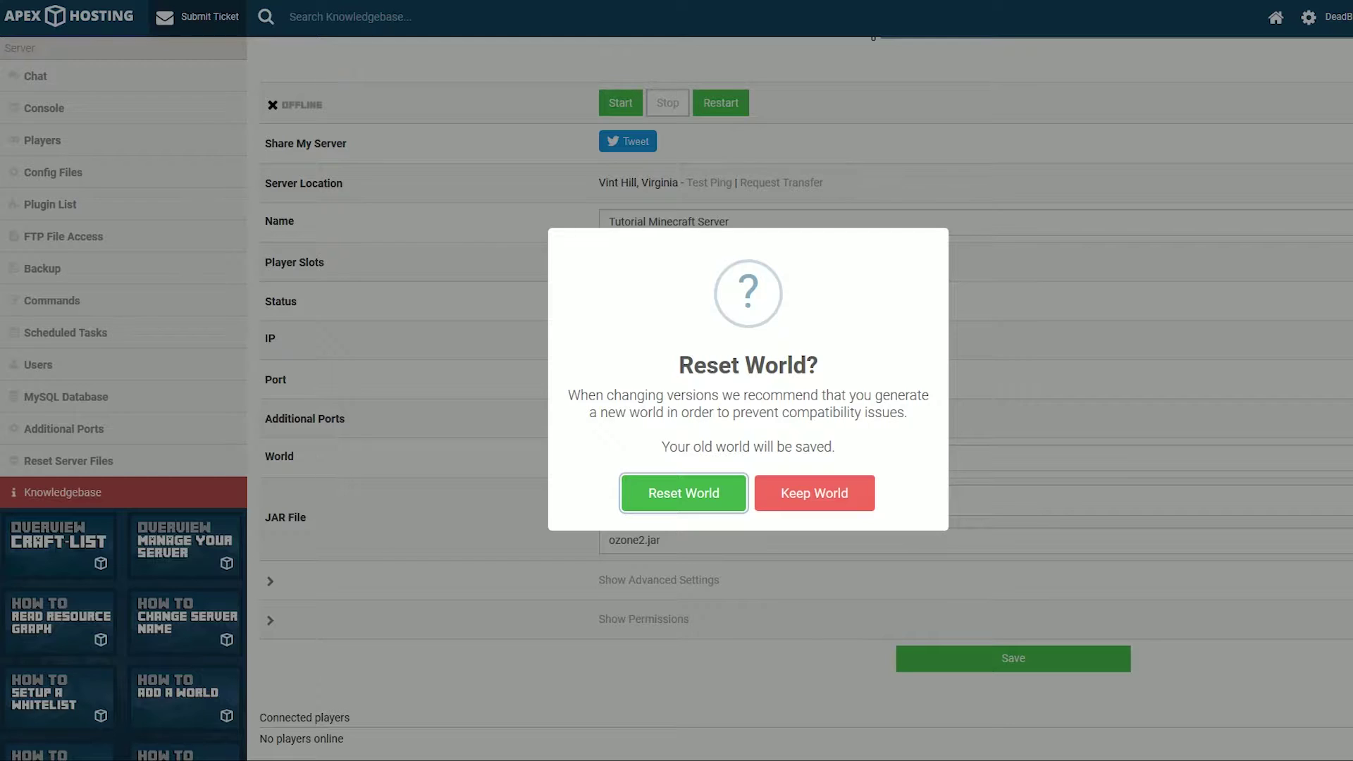
Choose to reset the world for the new version and acknowledge the completed load
left_click_drag(838, 447, 638, 447)
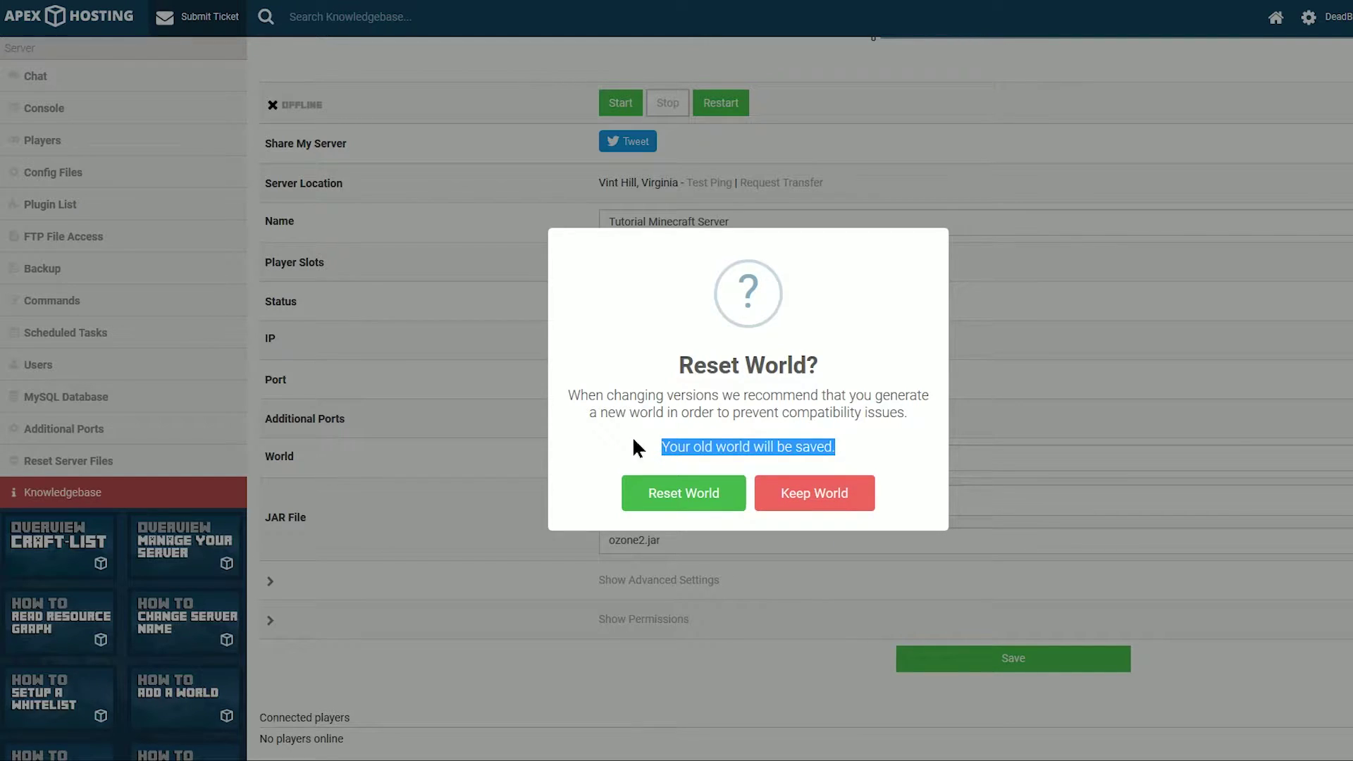
left_click(633, 440)
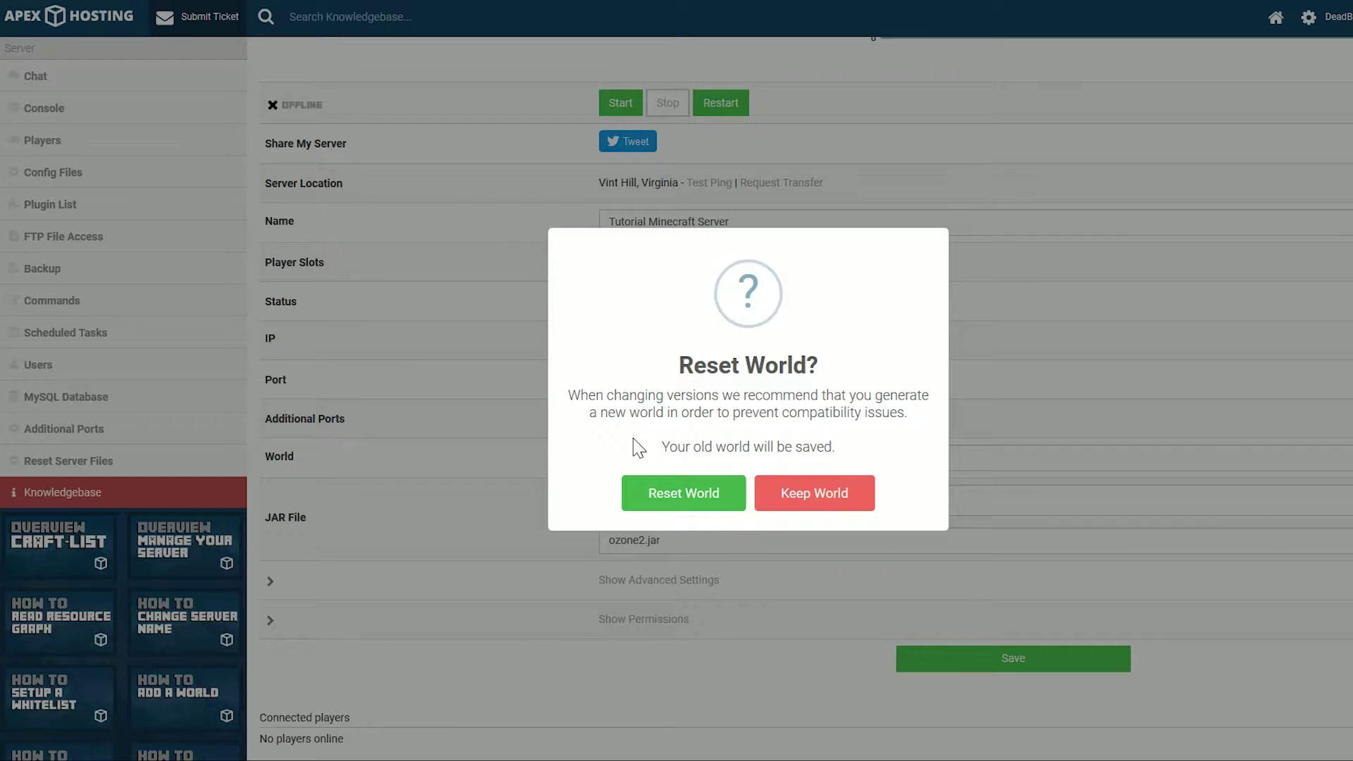
left_click(705, 499)
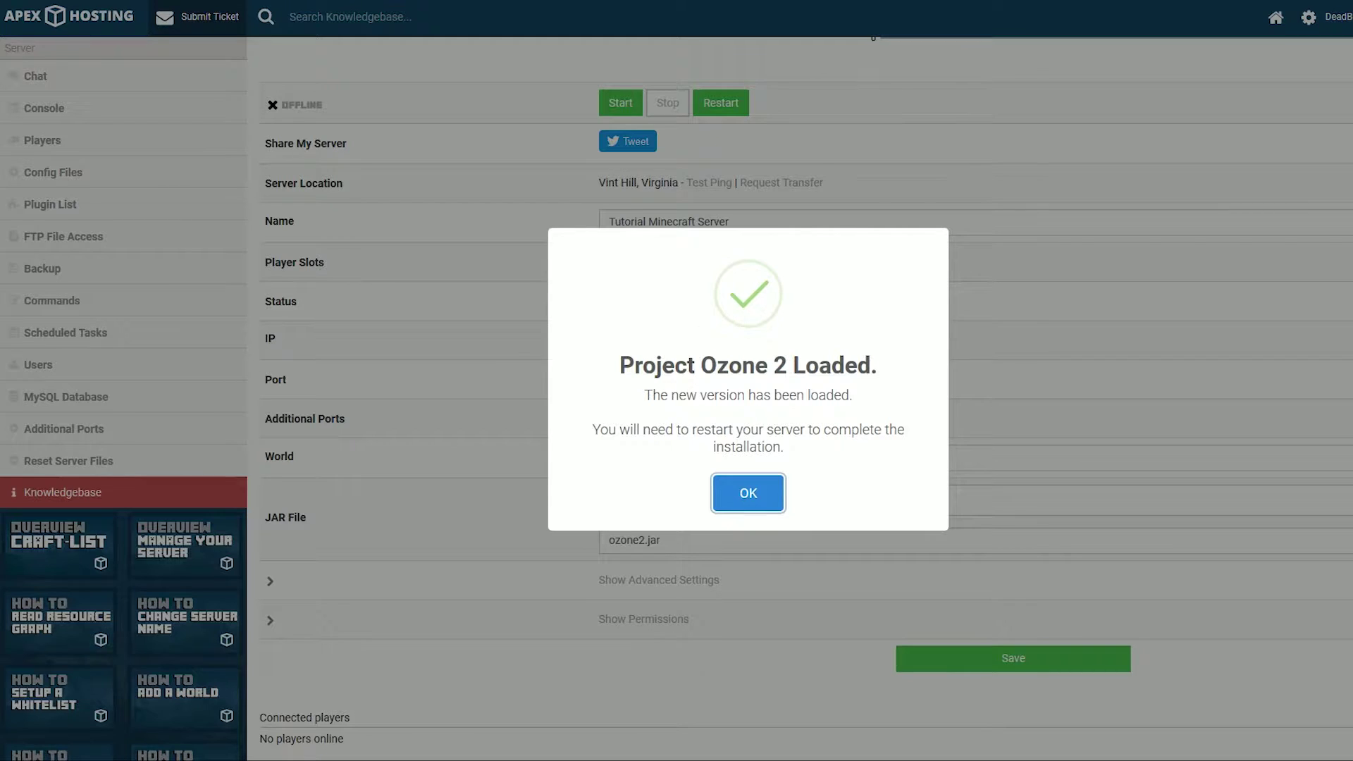
left_click(758, 494)
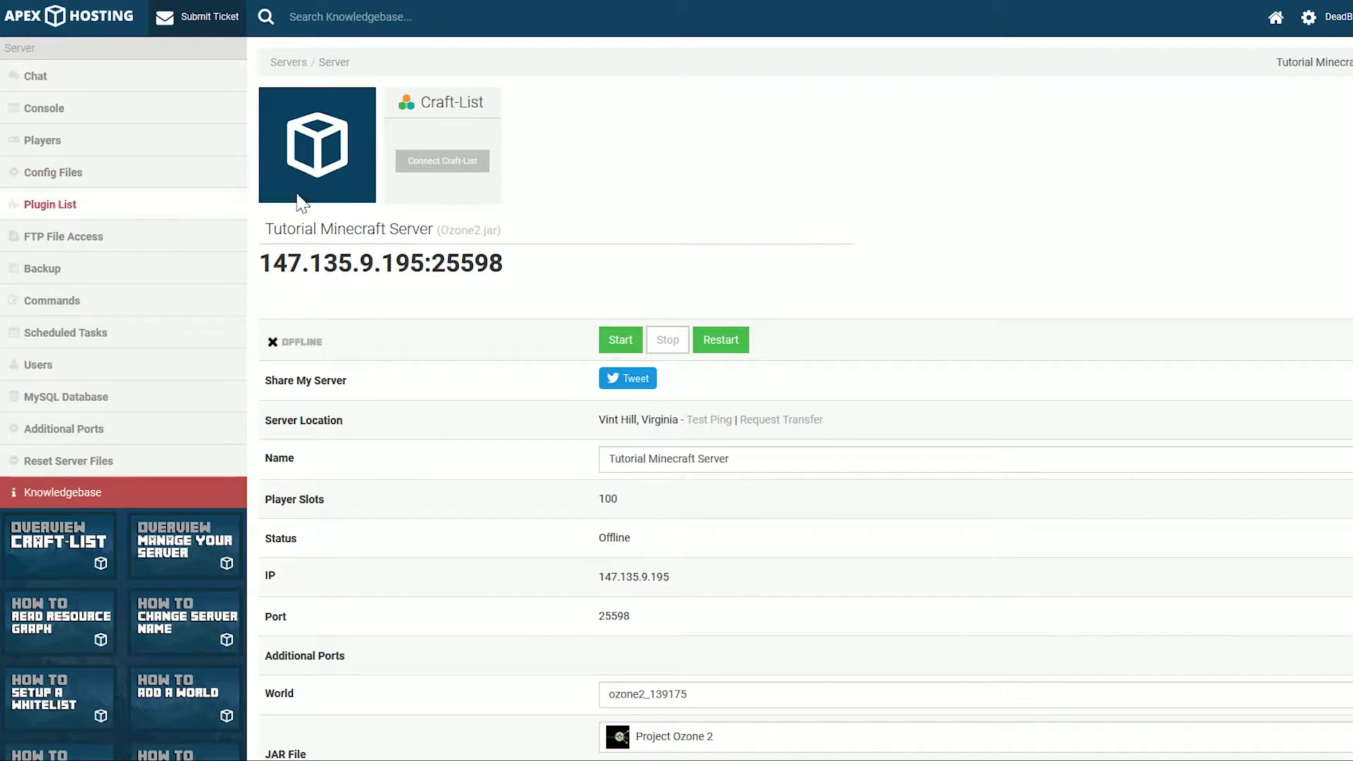
Review the server's World and JAR File settings and start the server
scroll(592, 526, "down", 4)
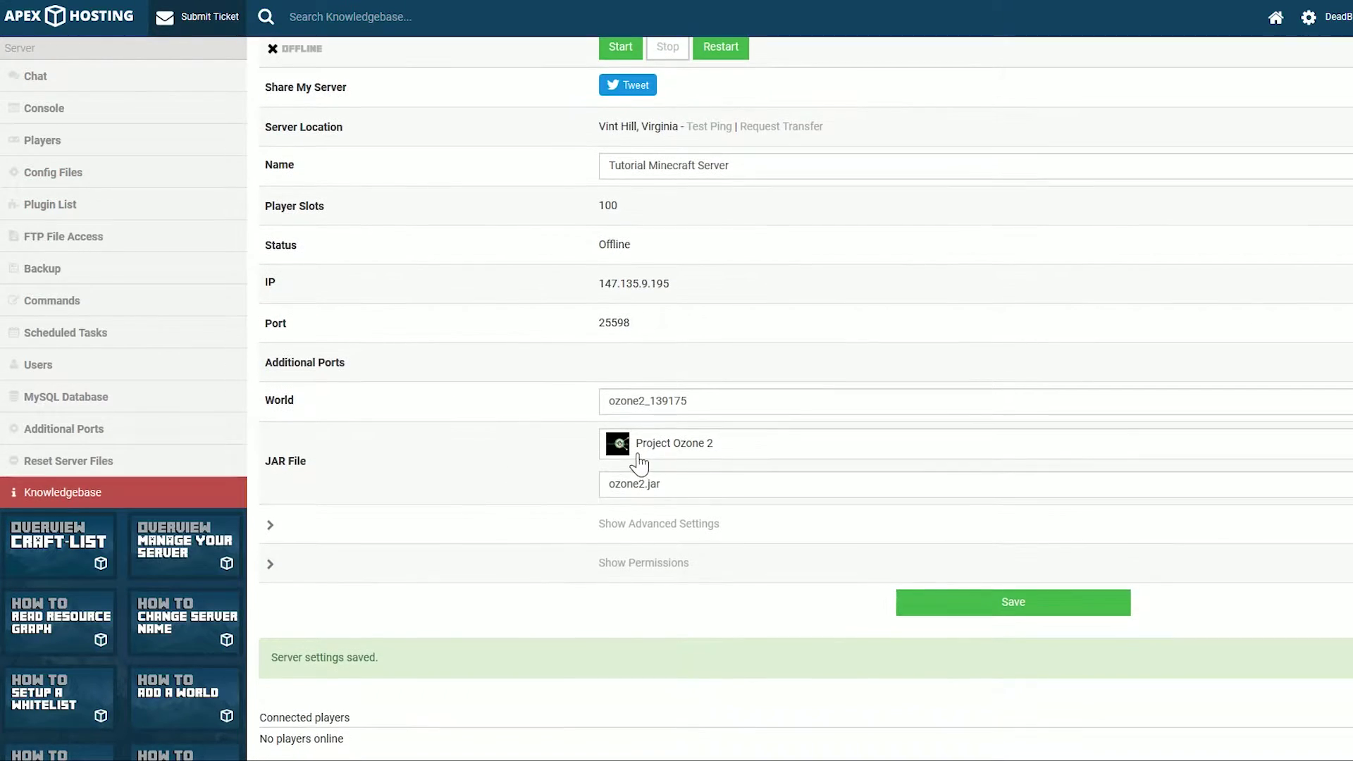
scroll(441, 445, "up", 4)
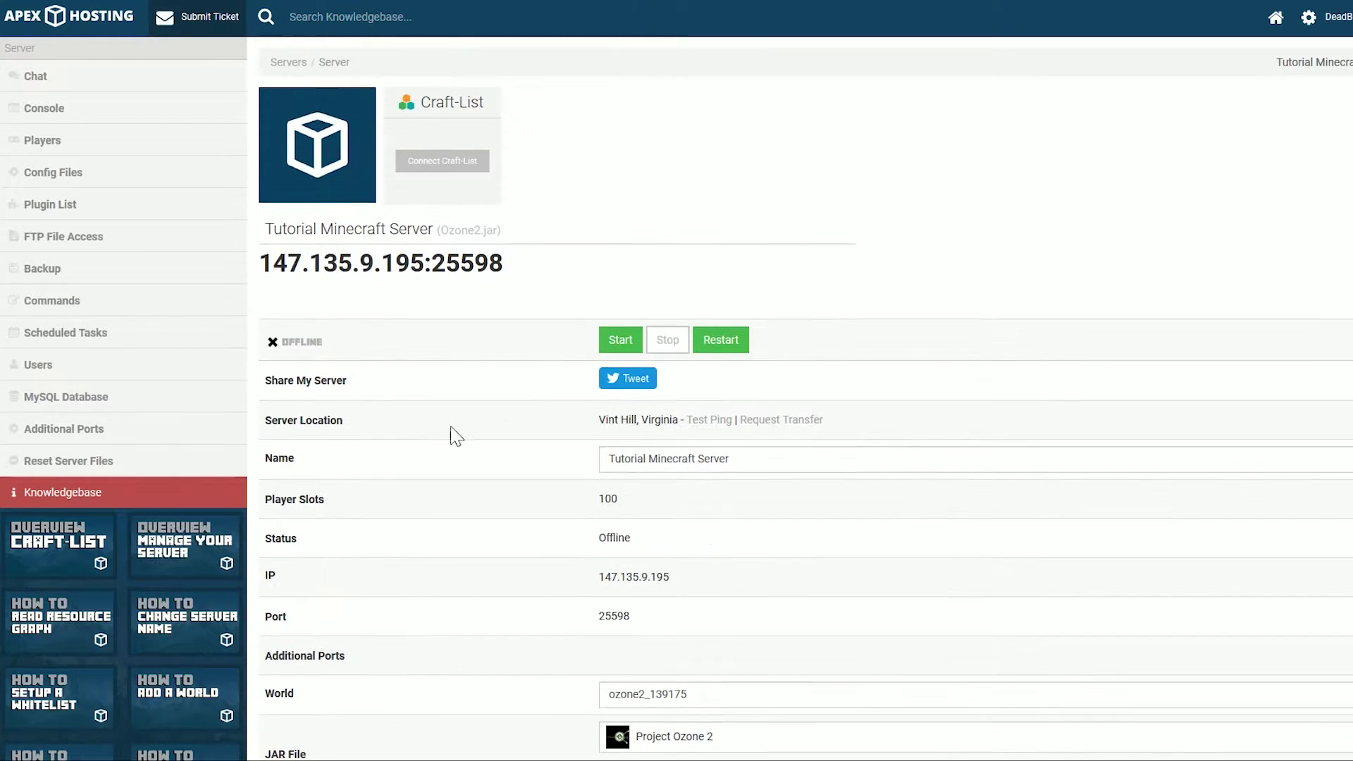
left_click(606, 345)
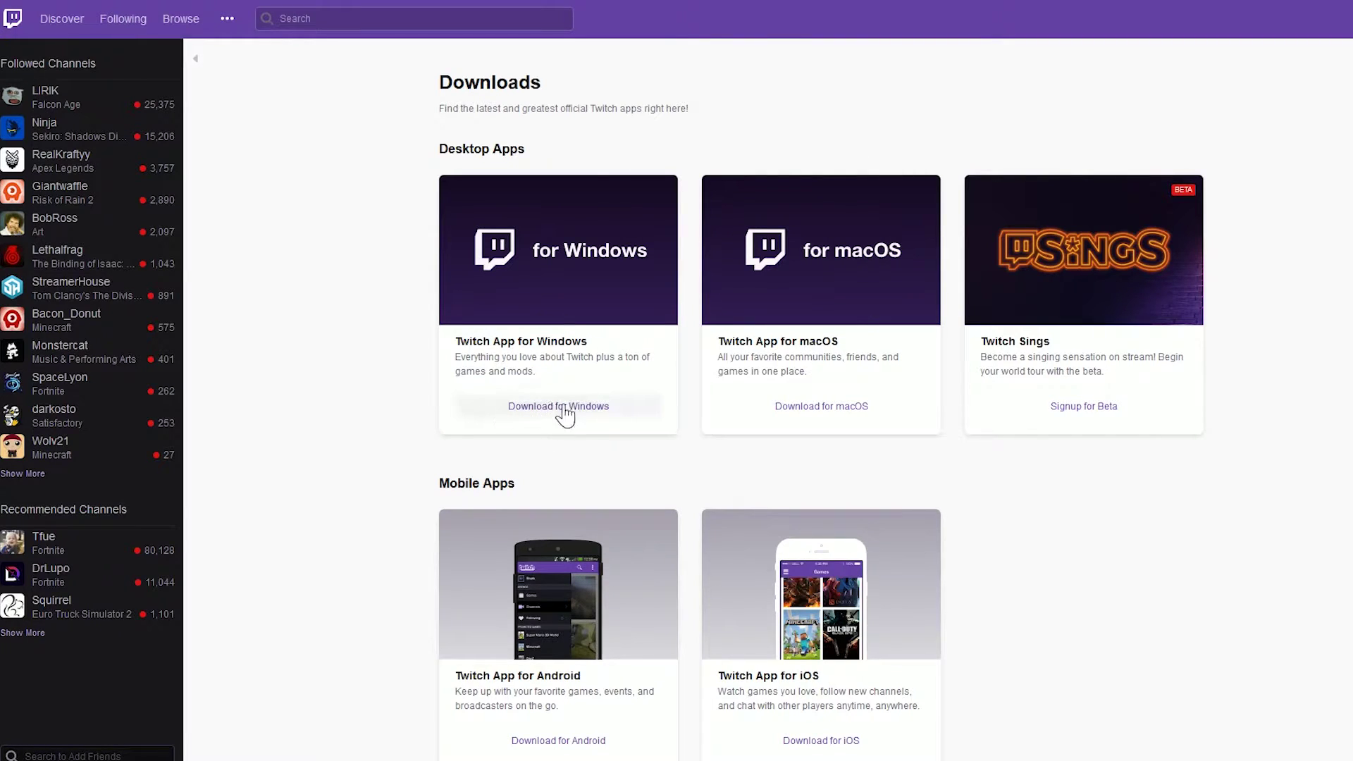
Download the Twitch App for Windows, save its installer, and reposition the installer file on the desktop
left_click(508, 414)
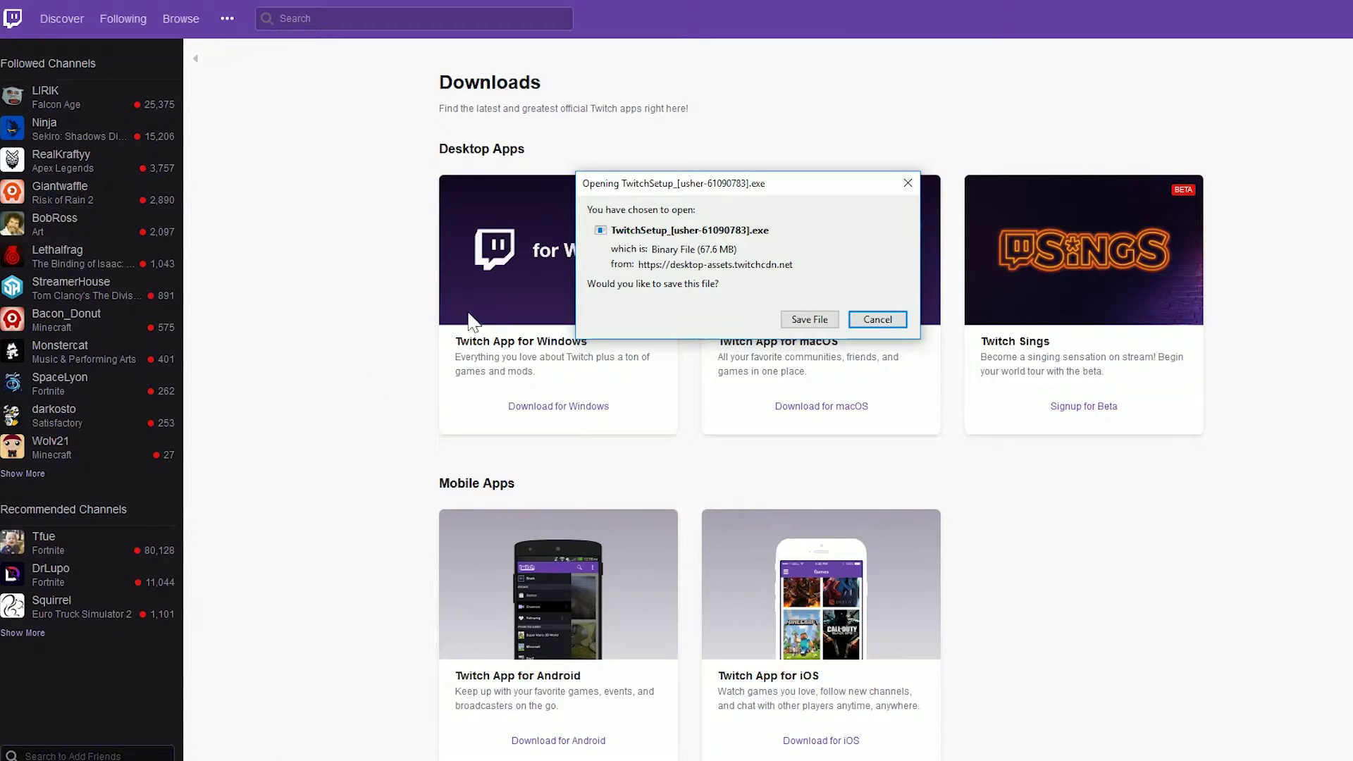
left_click(807, 321)
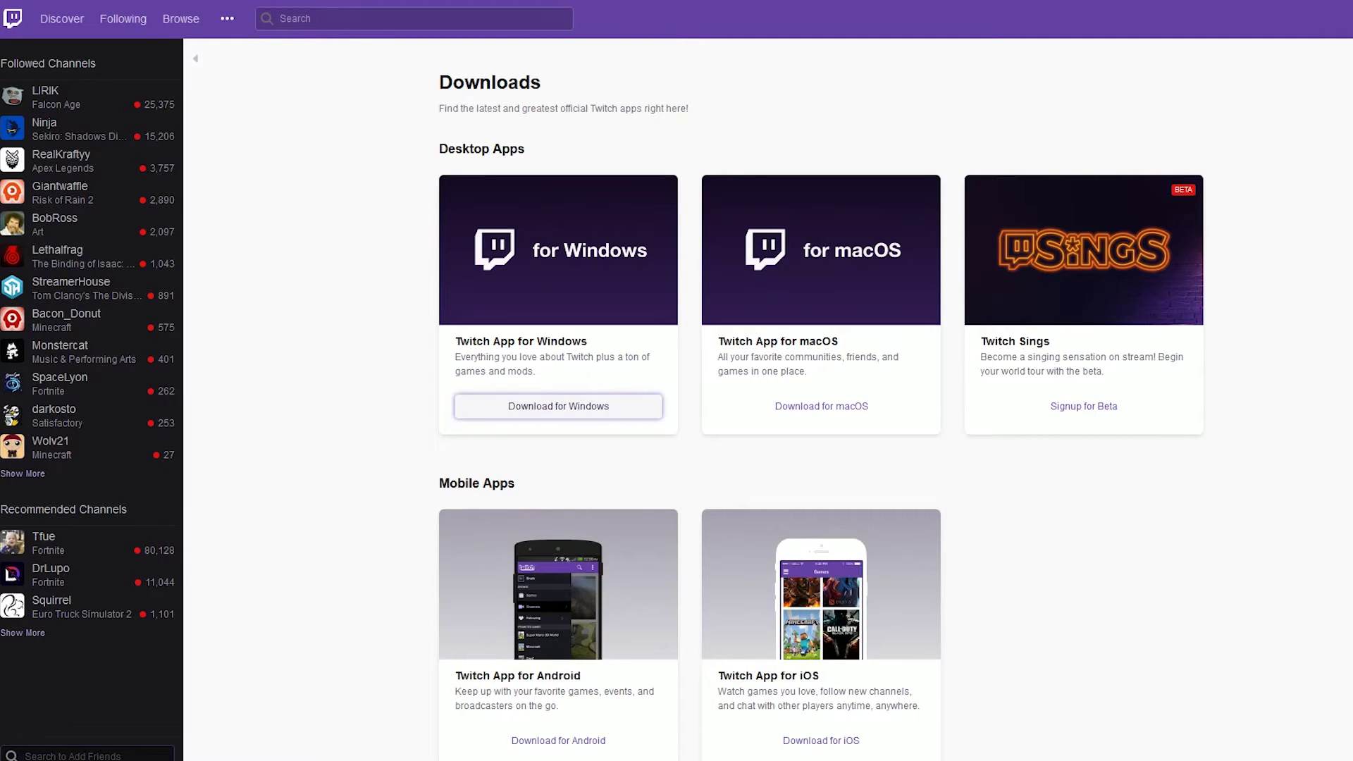
key("super+d")
left_click_drag(40, 68, 406, 157)
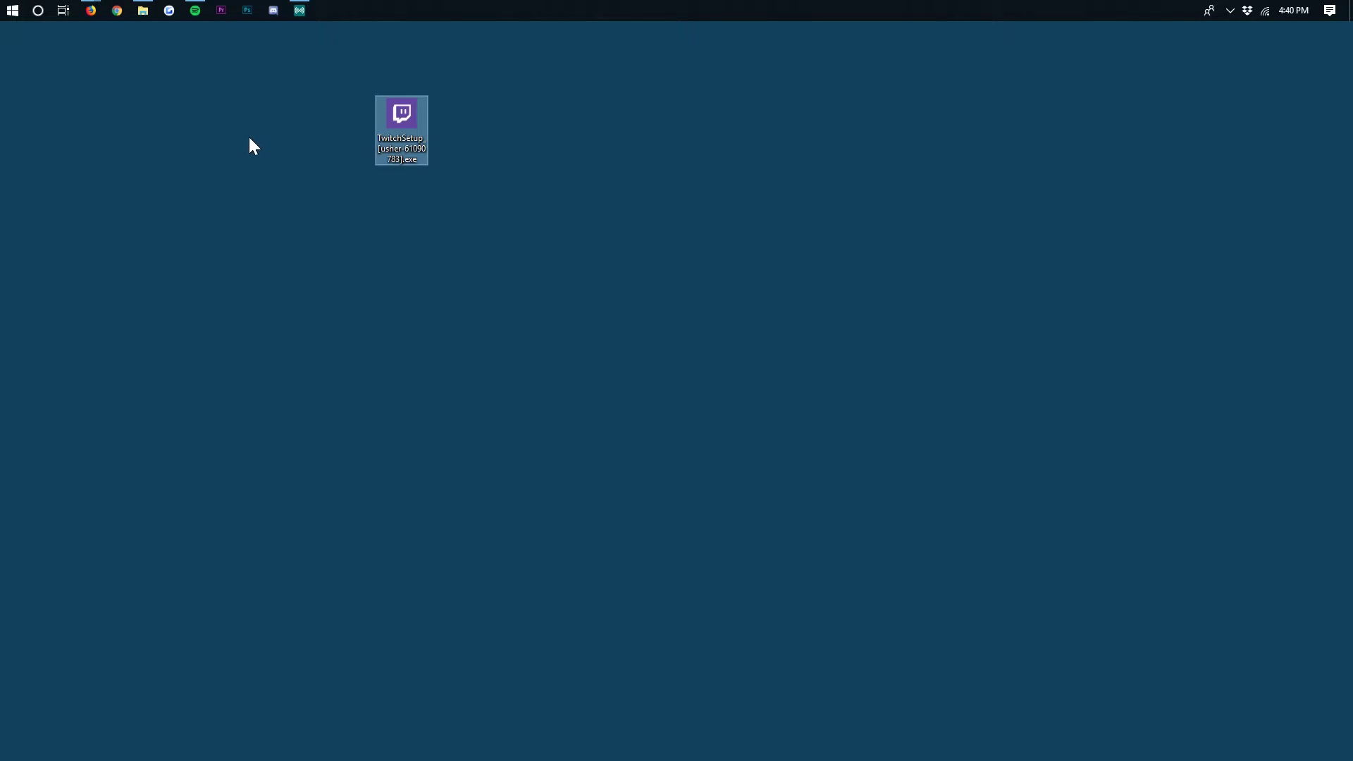
Search Windows for "downloads", view the Downloads folder as an installer location, and close it
left_click(13, 11)
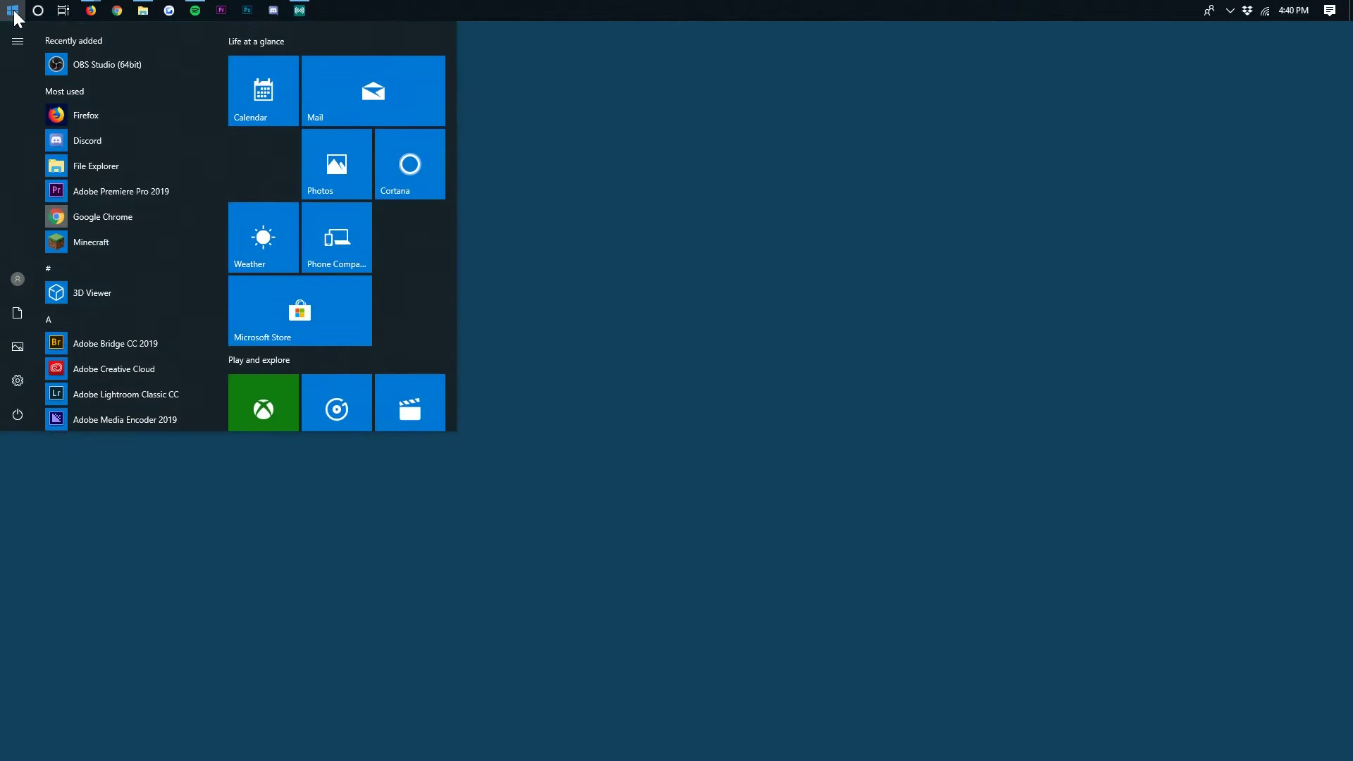
type("downloads")
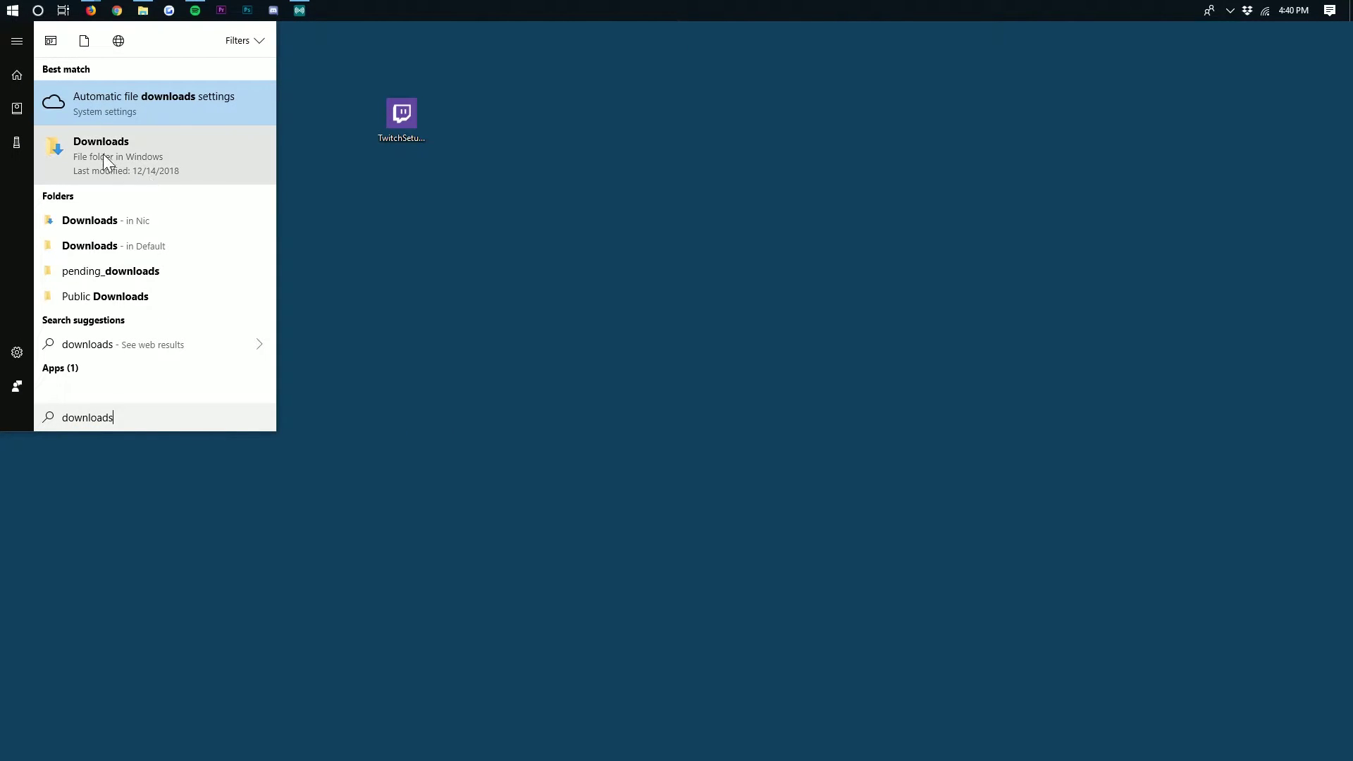
left_click(135, 145)
left_click_drag(390, 145, 530, 157)
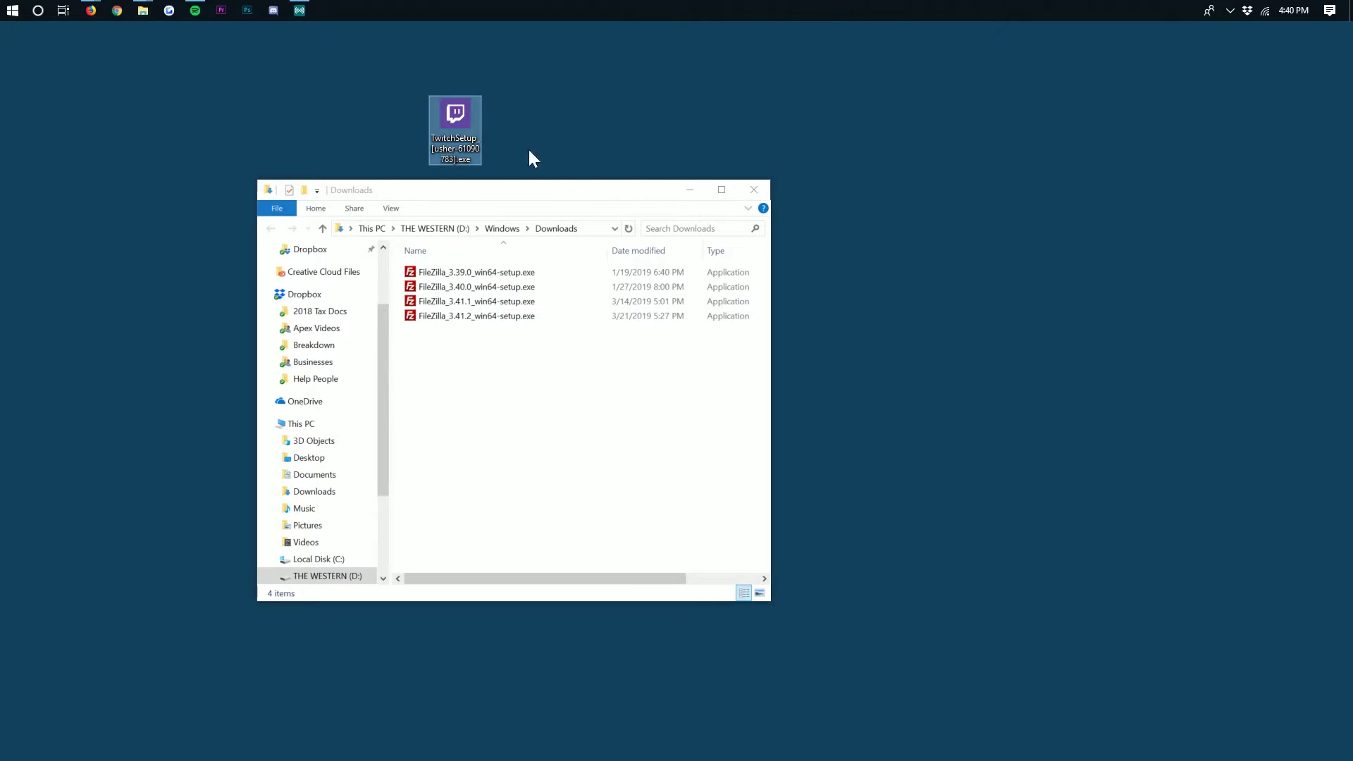
left_click(756, 195)
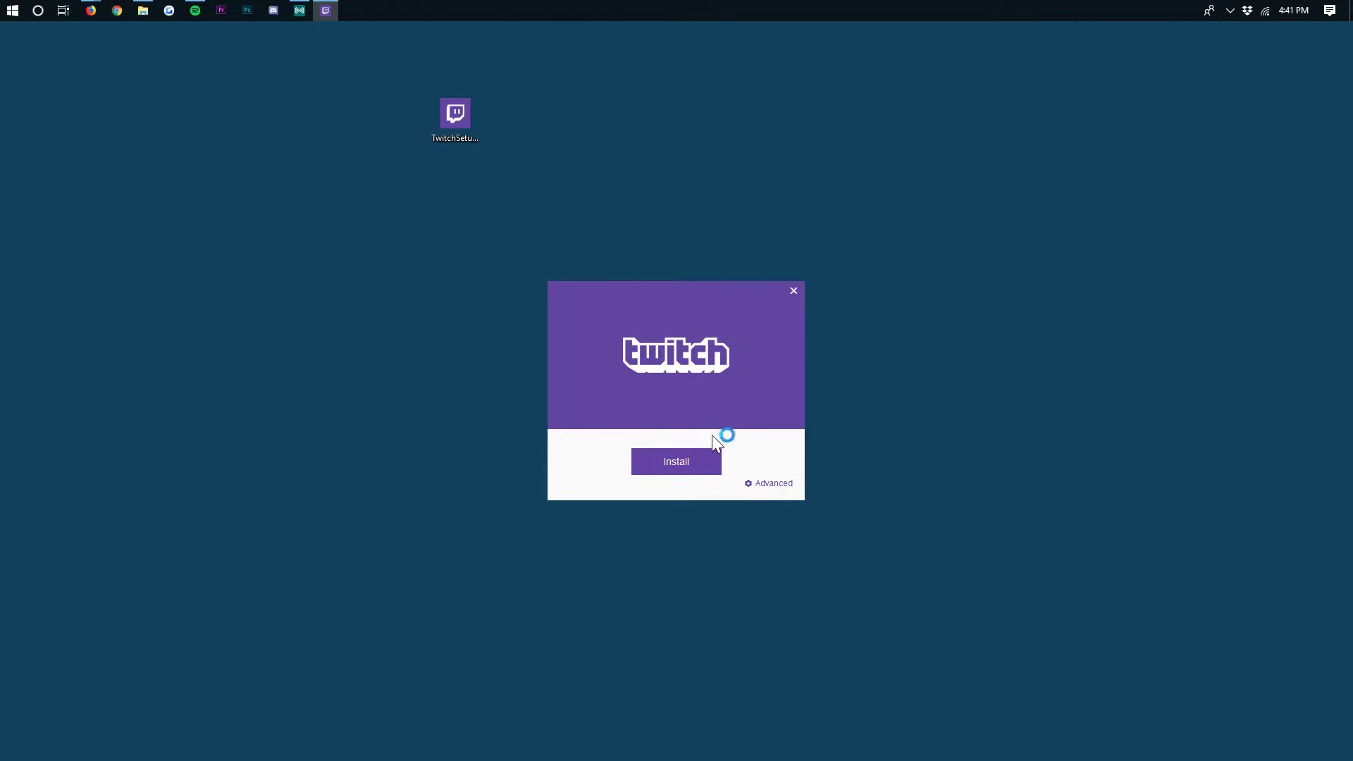
Install the Twitch app and log in with the suggested Twitch account
left_click(669, 465)
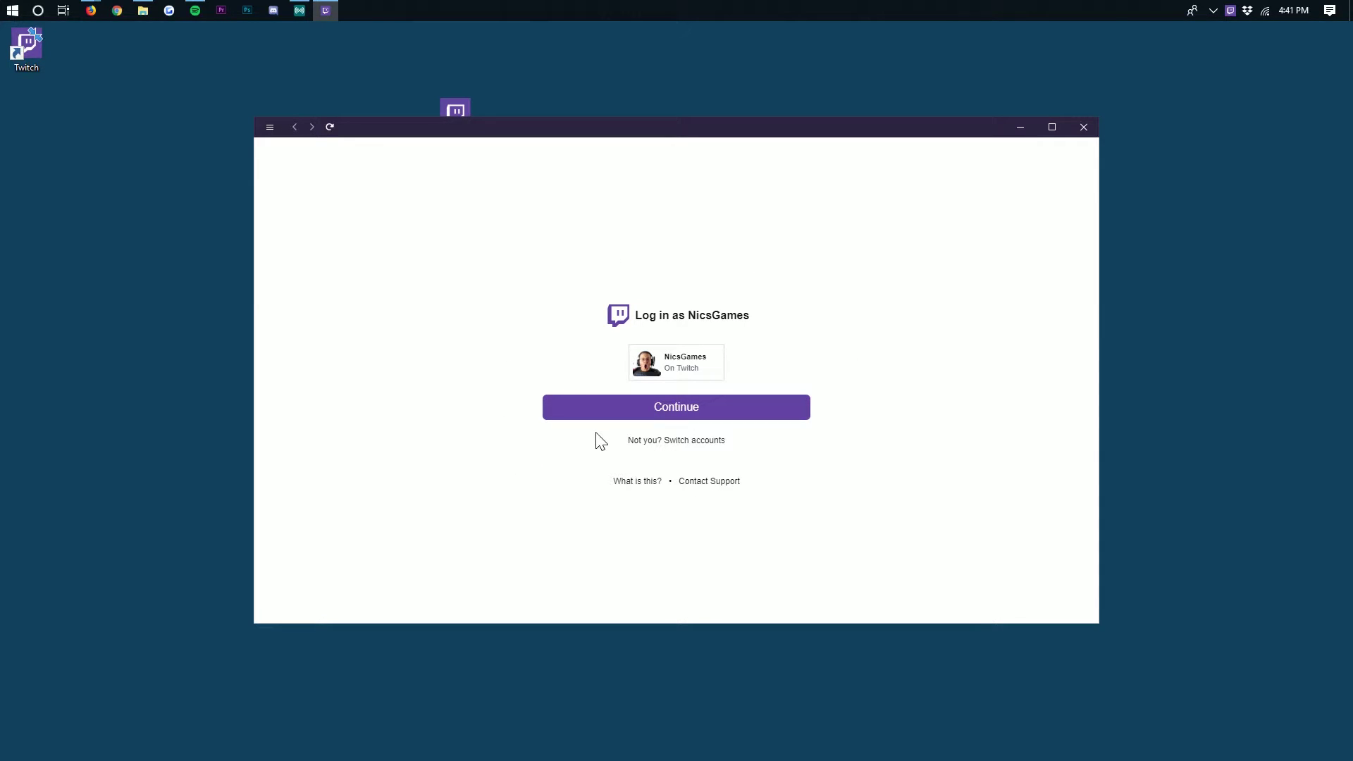
left_click(608, 408)
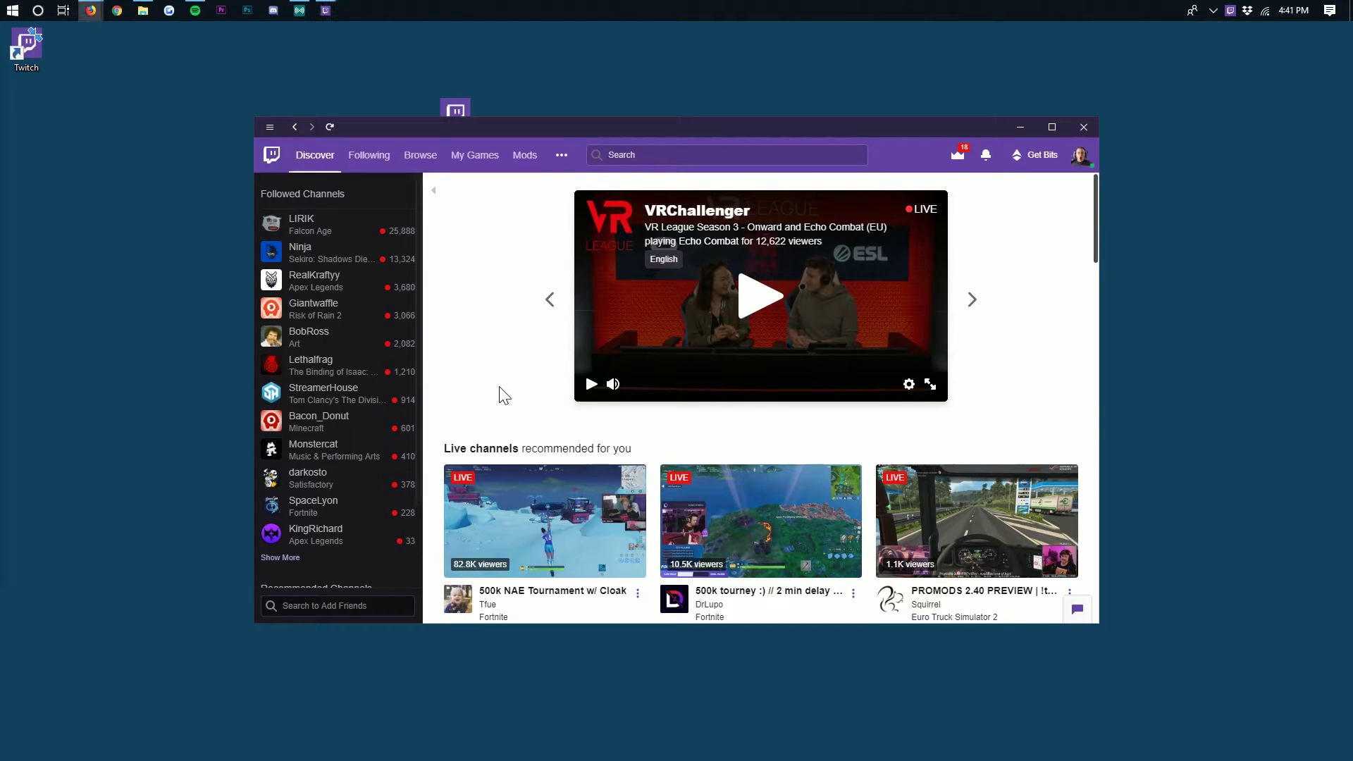
Choose Minecraft among the moddable games in the Twitch app and install its missing components
left_click(523, 158)
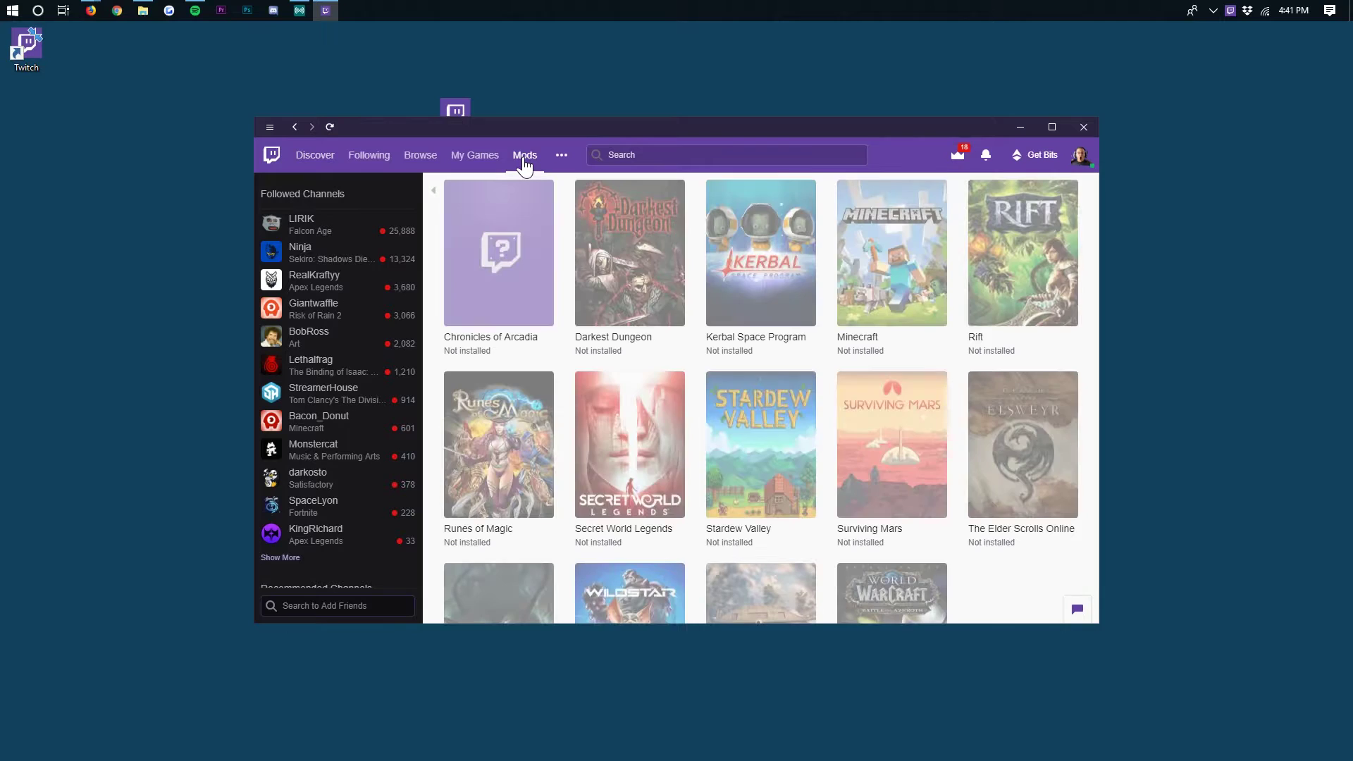
left_click(880, 265)
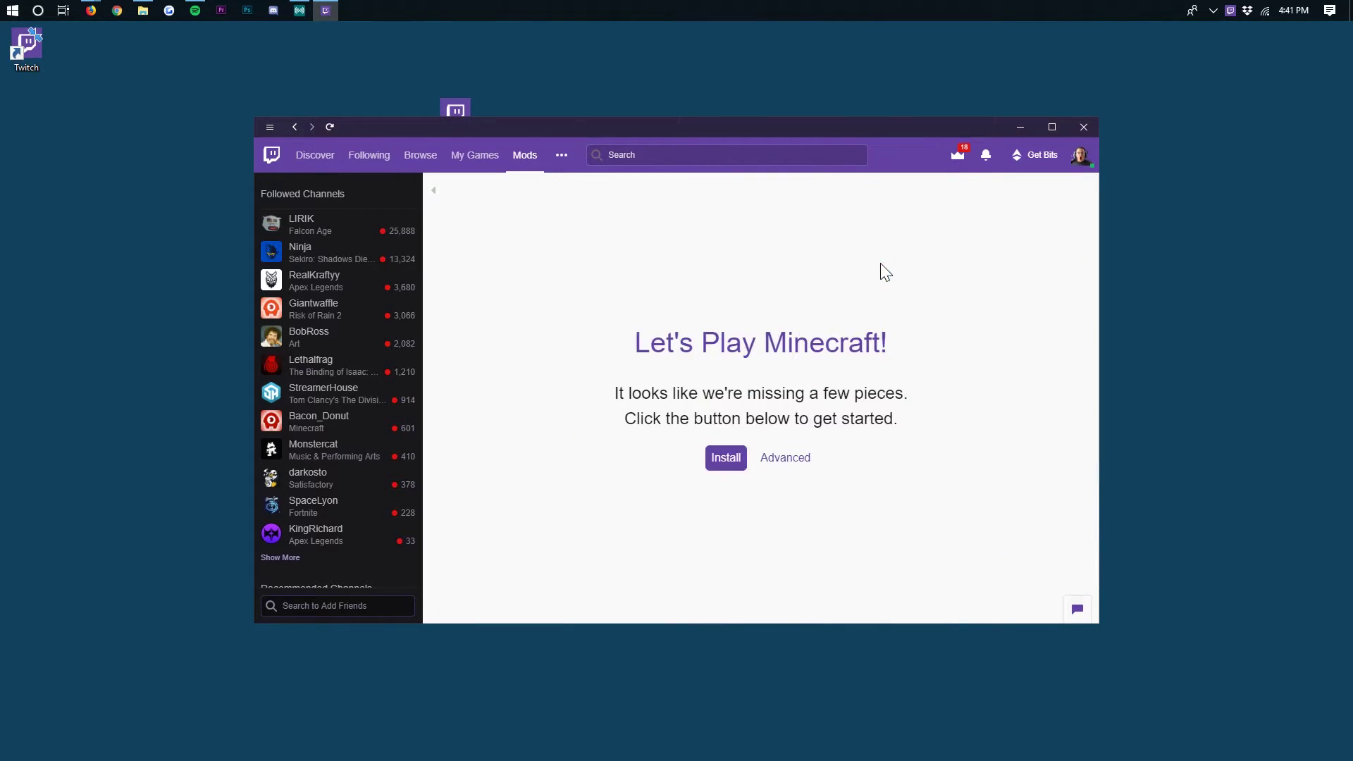
left_click(730, 461)
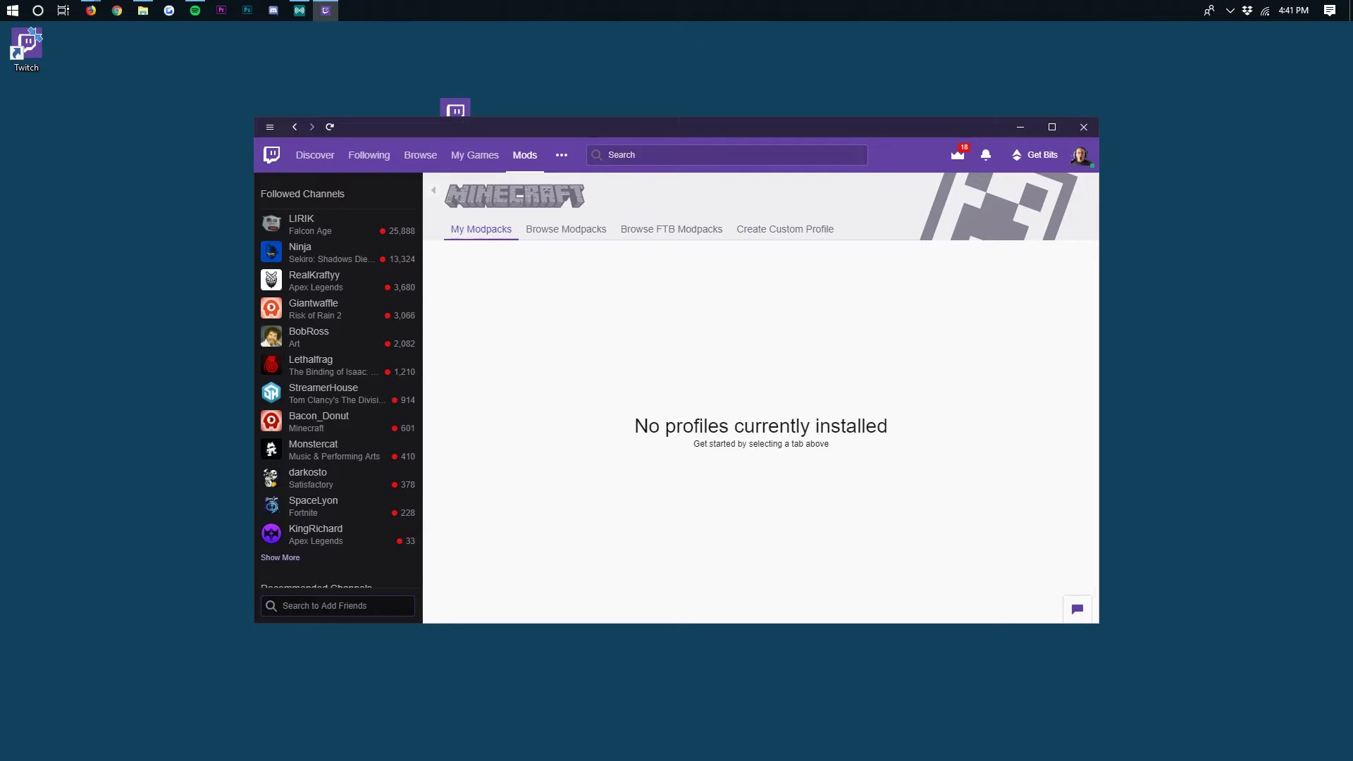
Search the Minecraft modpacks for "ozone" and install Project Ozone 2: Reloaded
left_click(554, 234)
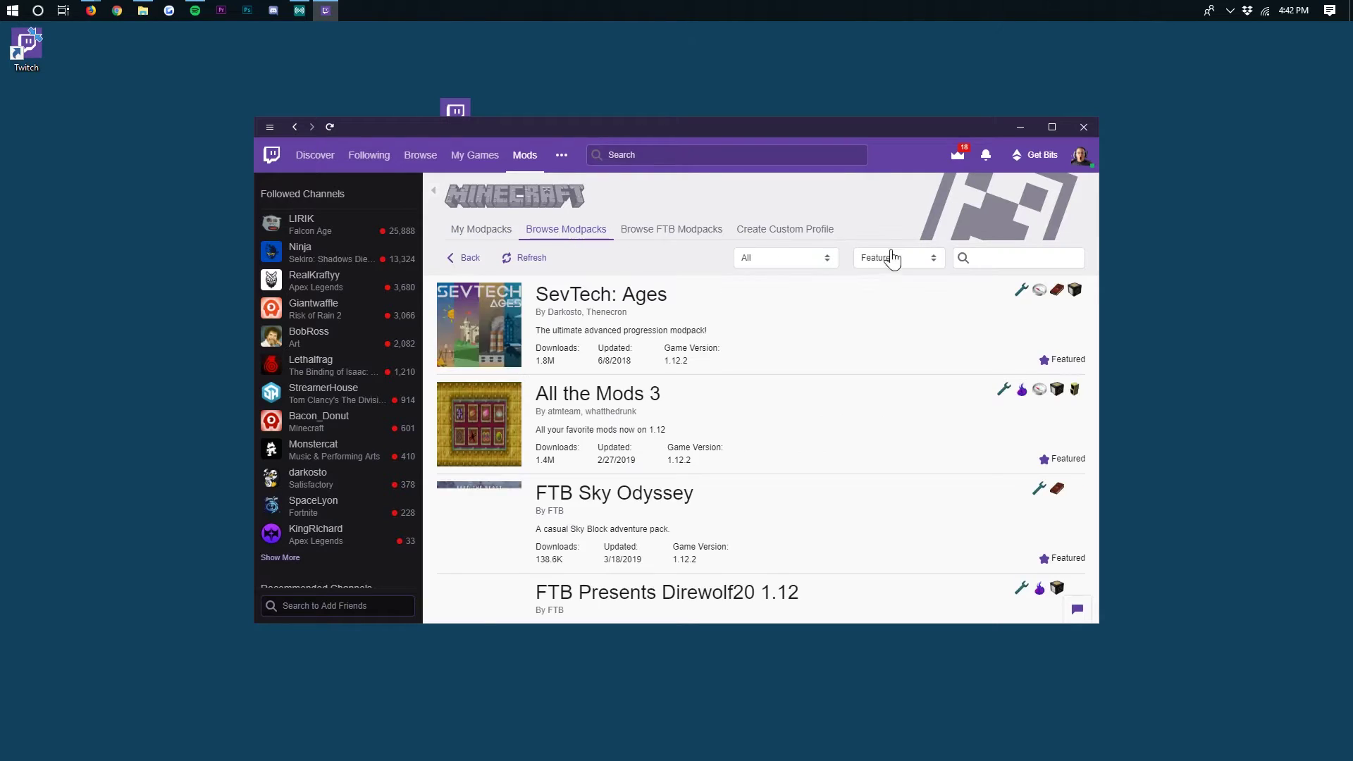
left_click(975, 258)
type("ozone")
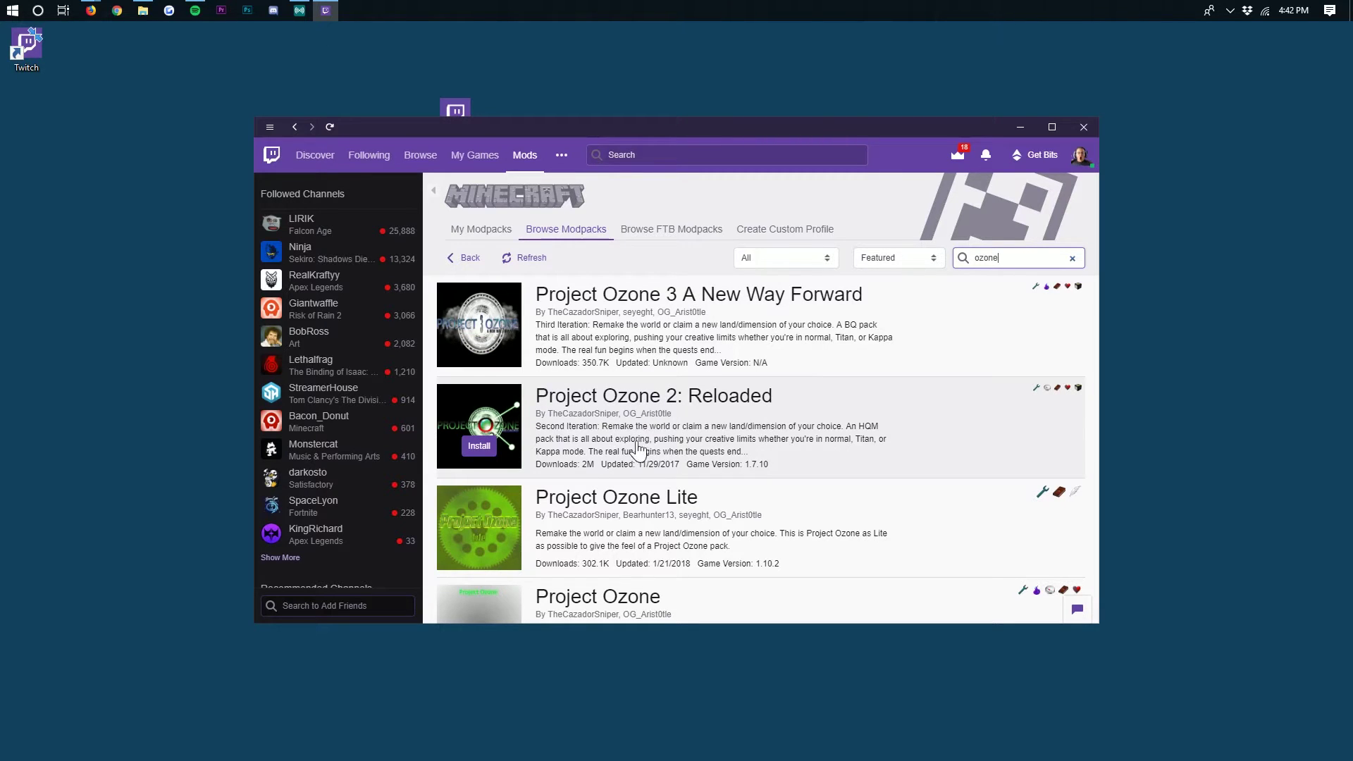
left_click(478, 446)
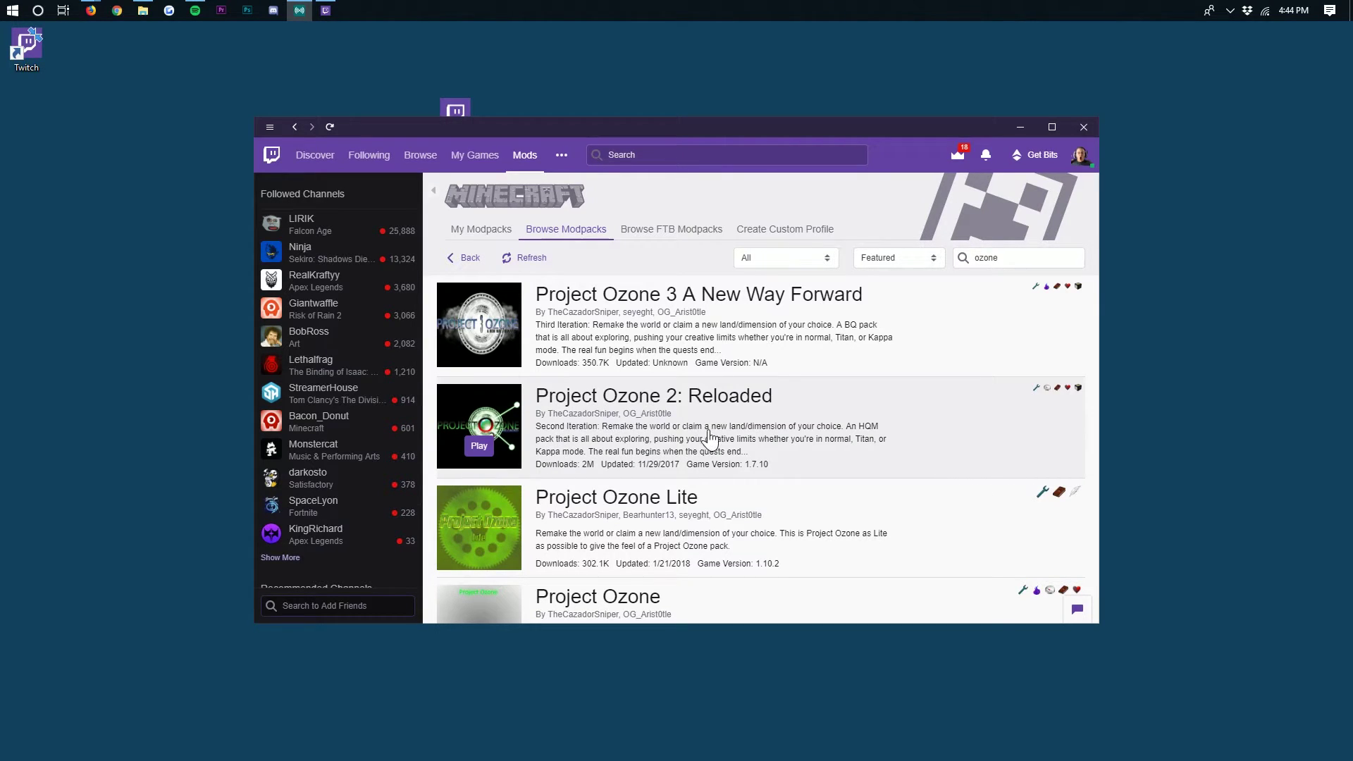
Launch Project Ozone 2: Reloaded and log in to the Minecraft launcher by entering the account password
left_click(478, 450)
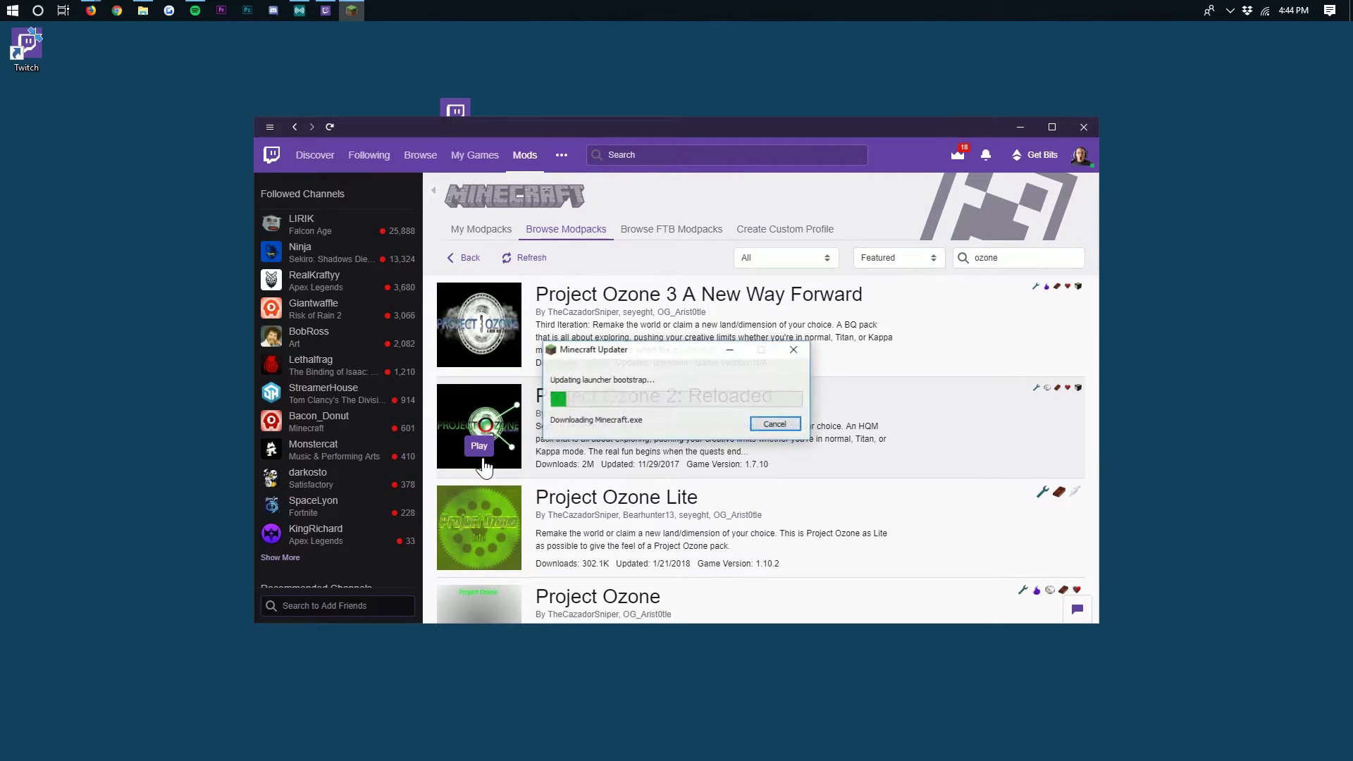
left_click(485, 459)
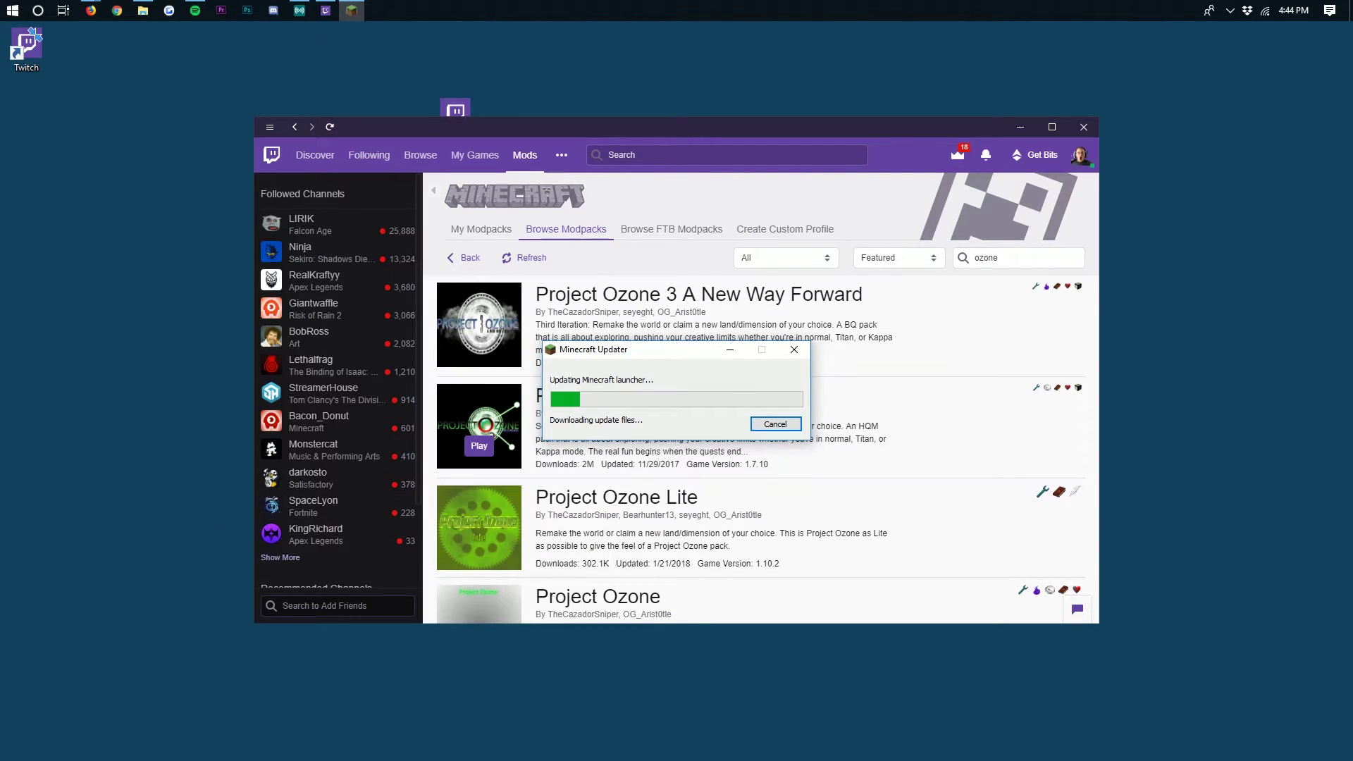
key("alt+Tab")
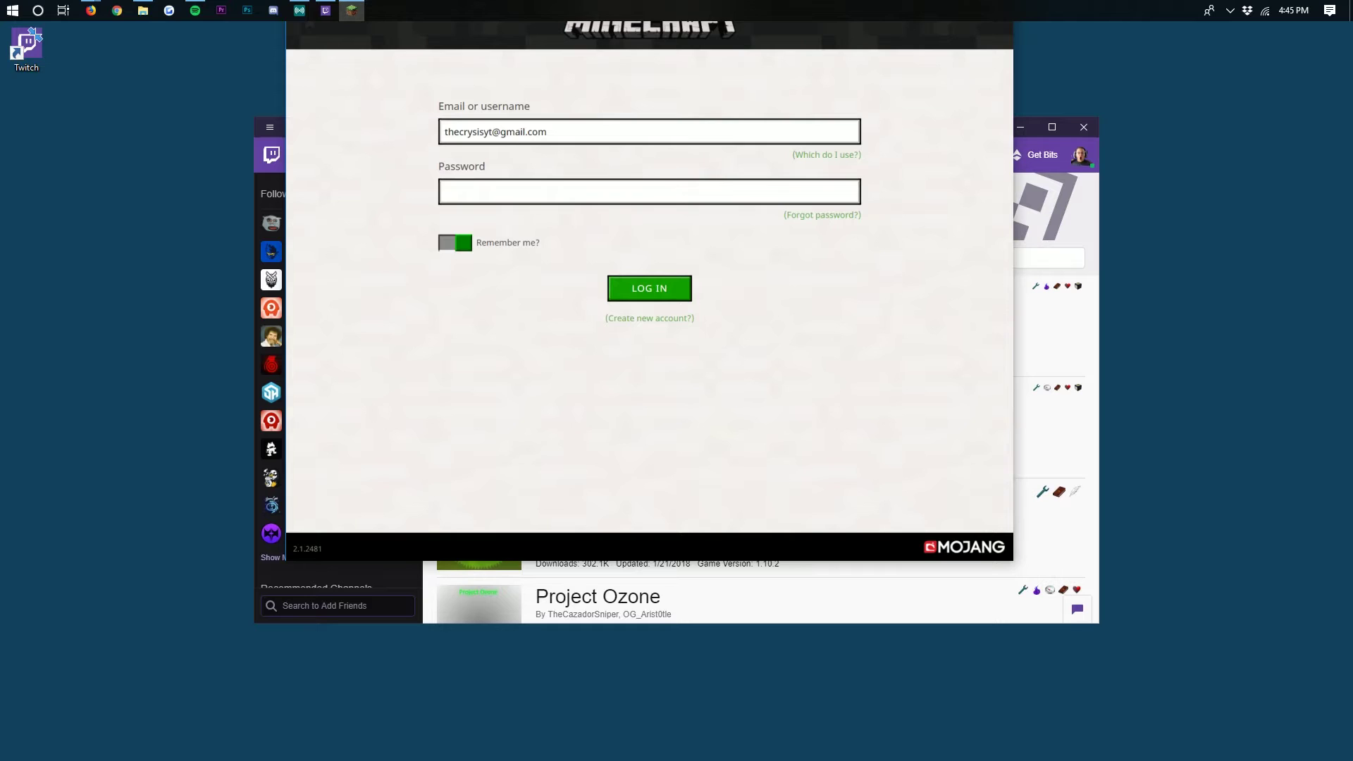
type("********")
left_click(651, 292)
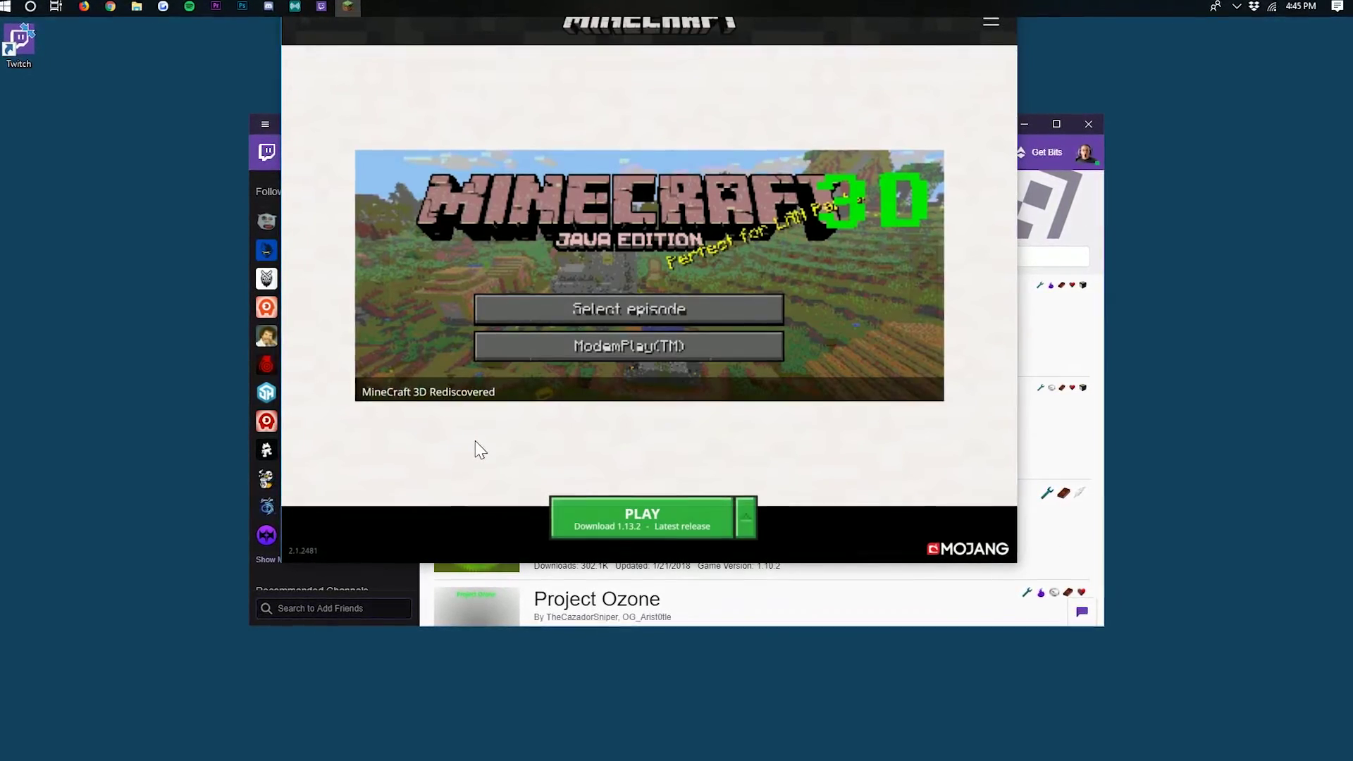